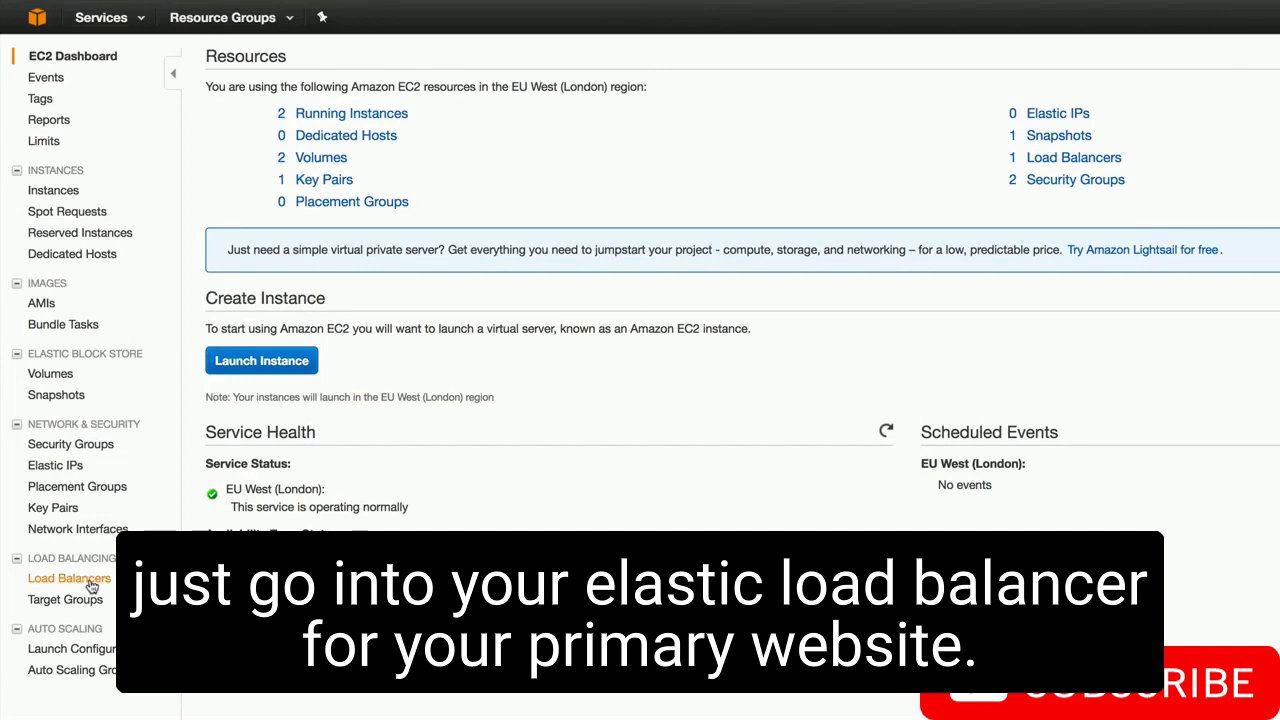
- Open Load Balancers and highlight MyLondonELB's DNS name for copying
{"action": "left_click", "coordinate": [91, 584]}
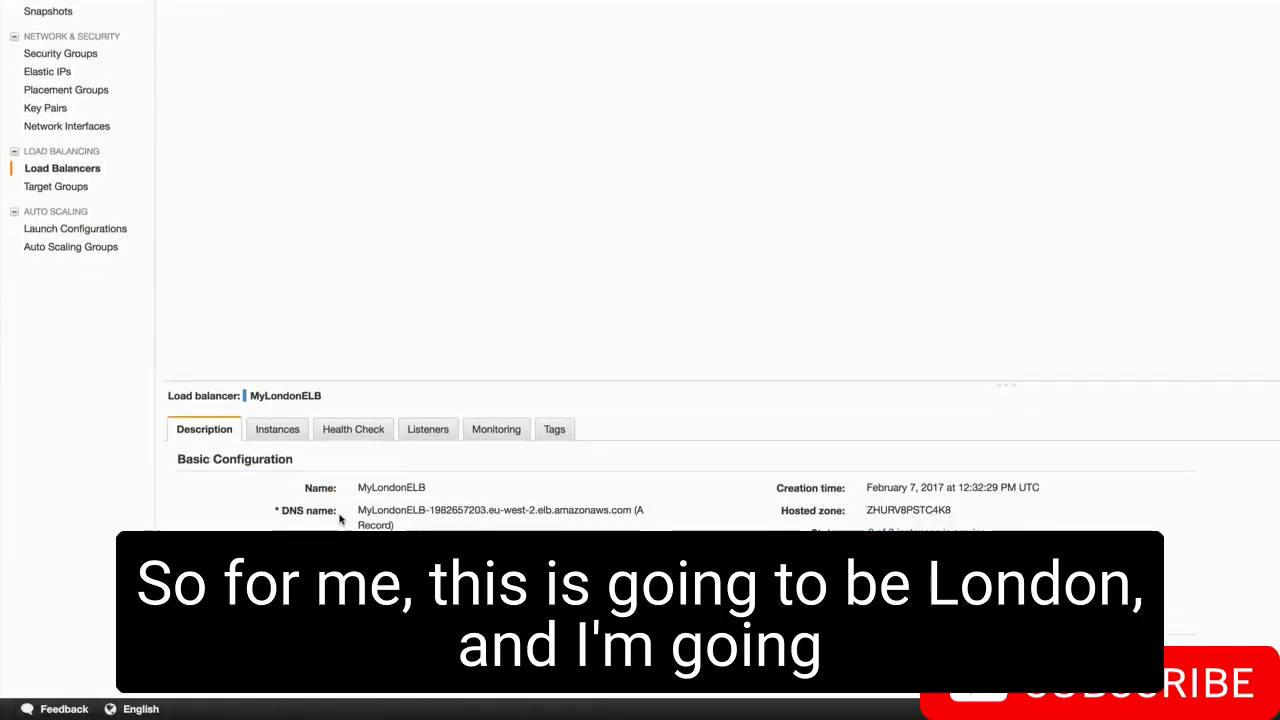
{"action": "left_click_drag", "start_coordinate": [357, 510], "coordinate": [628, 505]}
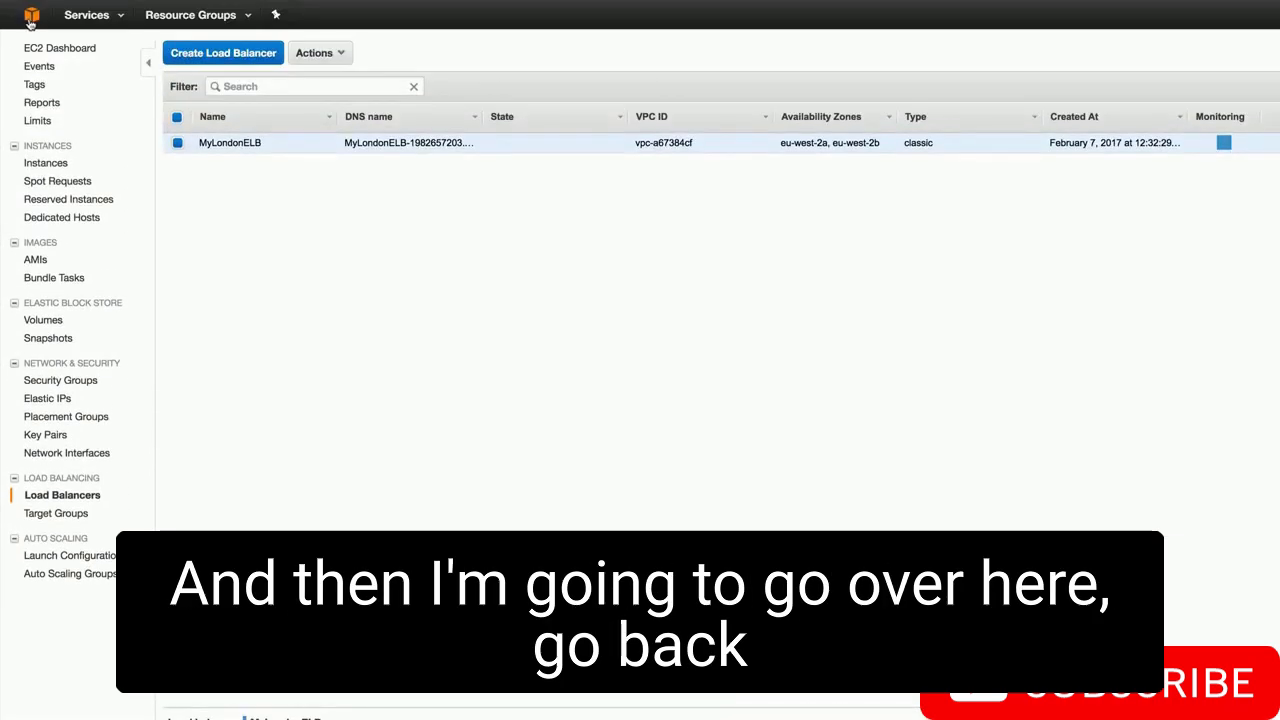
- Go to Route 53 Health checks and start a new health check
{"action": "left_click", "coordinate": [31, 16]}
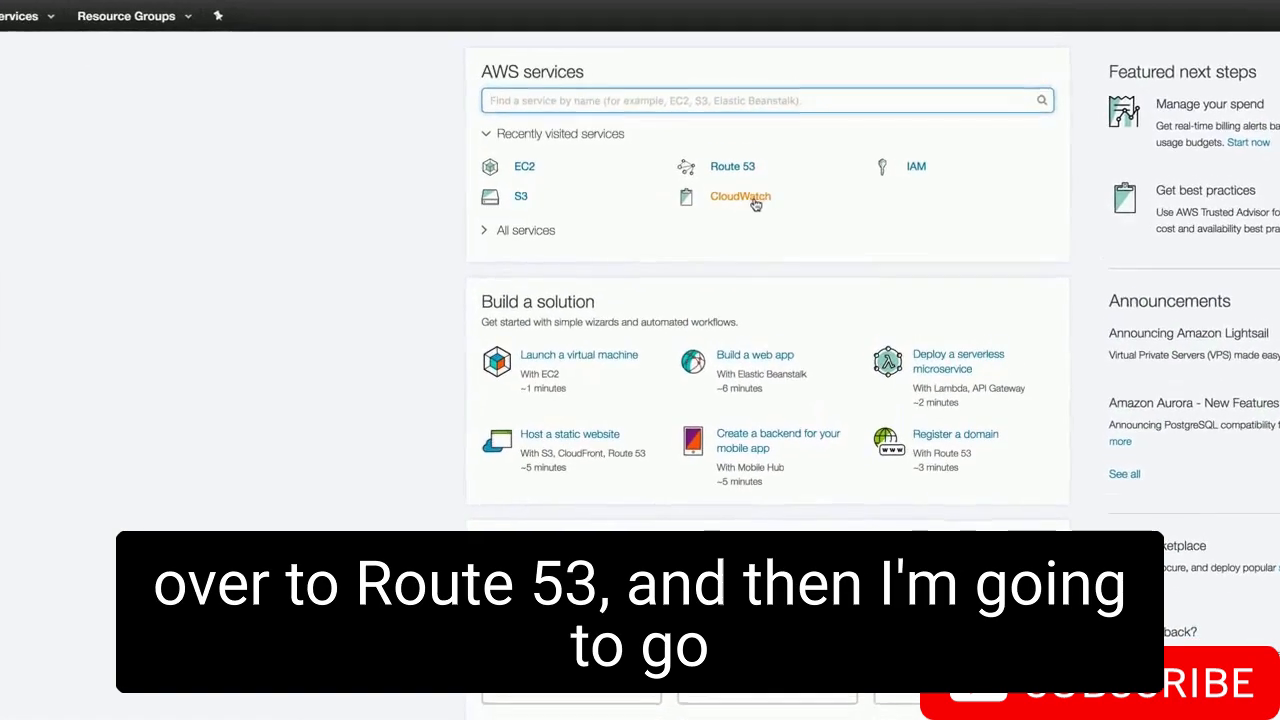
{"action": "left_click", "coordinate": [732, 167]}
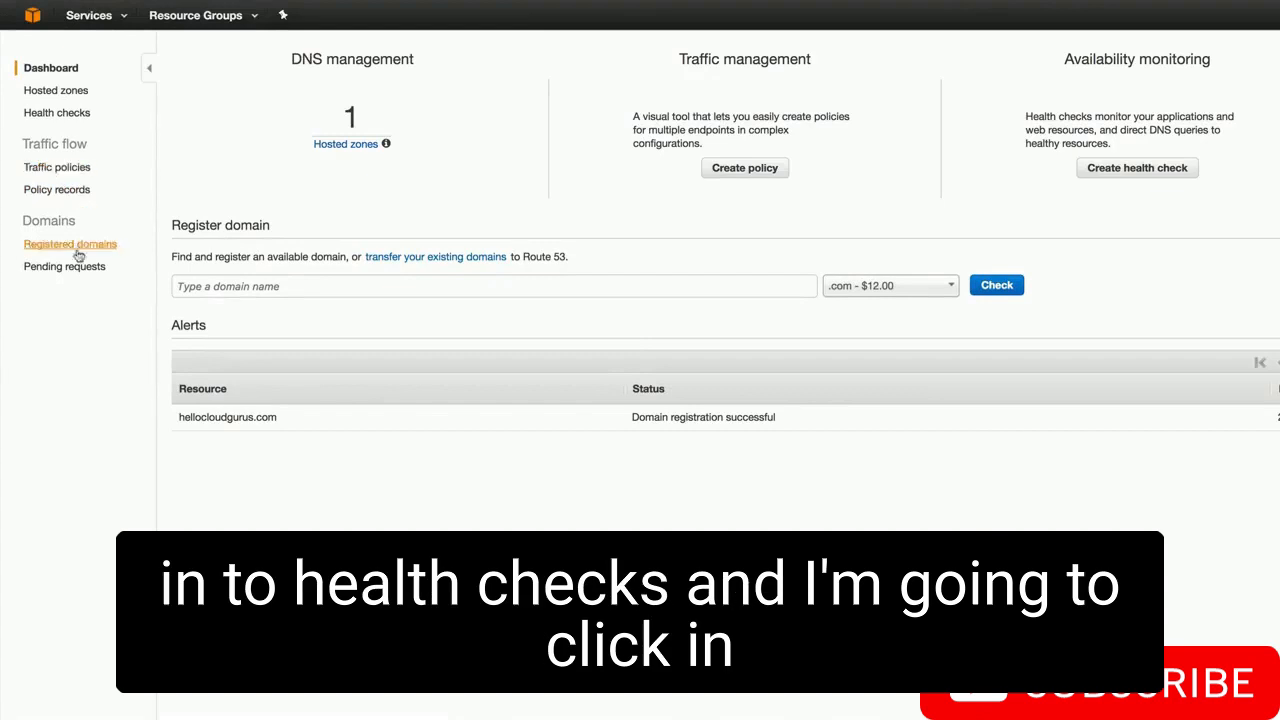
{"action": "left_click", "coordinate": [57, 113]}
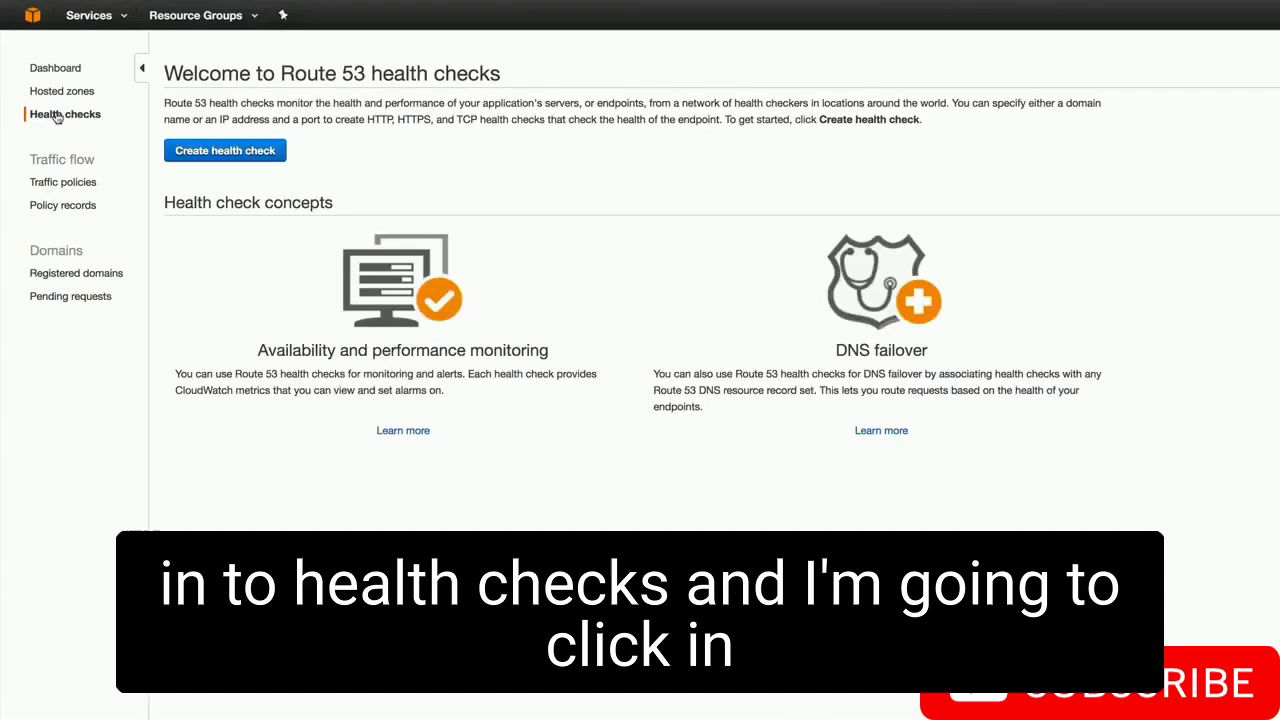
{"action": "left_click", "coordinate": [272, 156]}
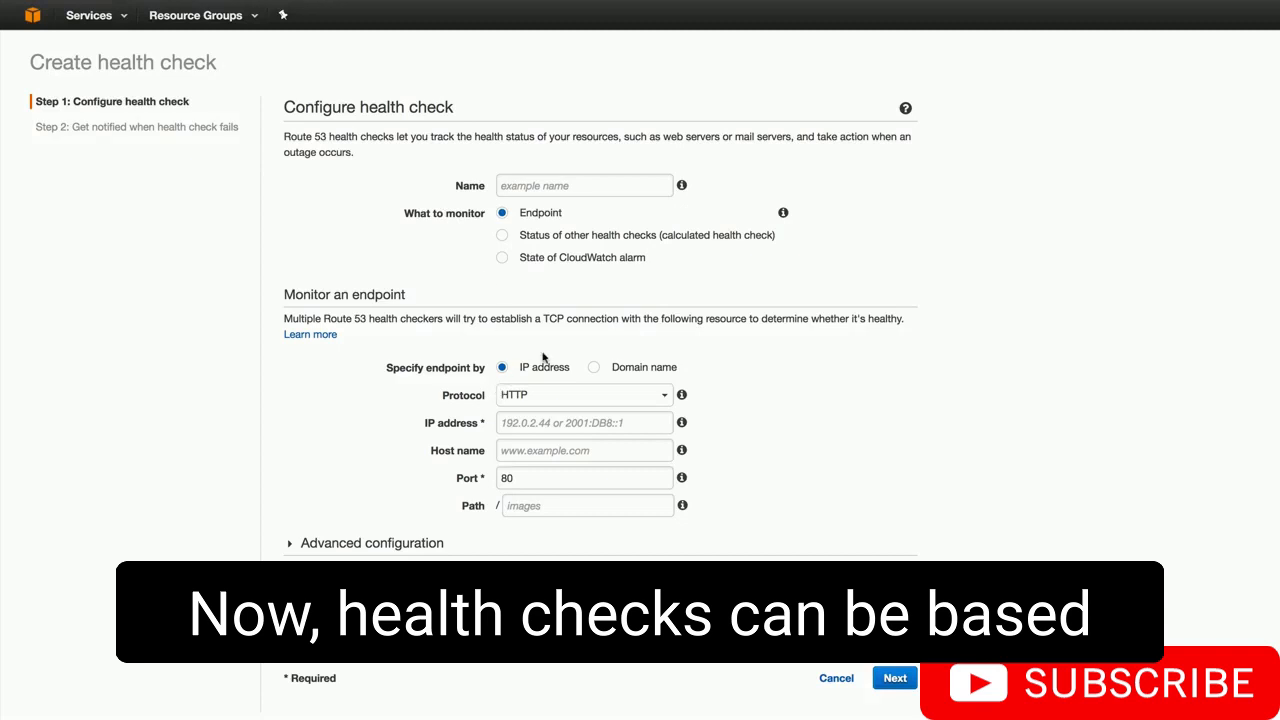
- Name it MyLondonHealthCheck and monitor the pasted London ELB DNS name as a domain endpoint
{"action": "left_click", "coordinate": [537, 188]}
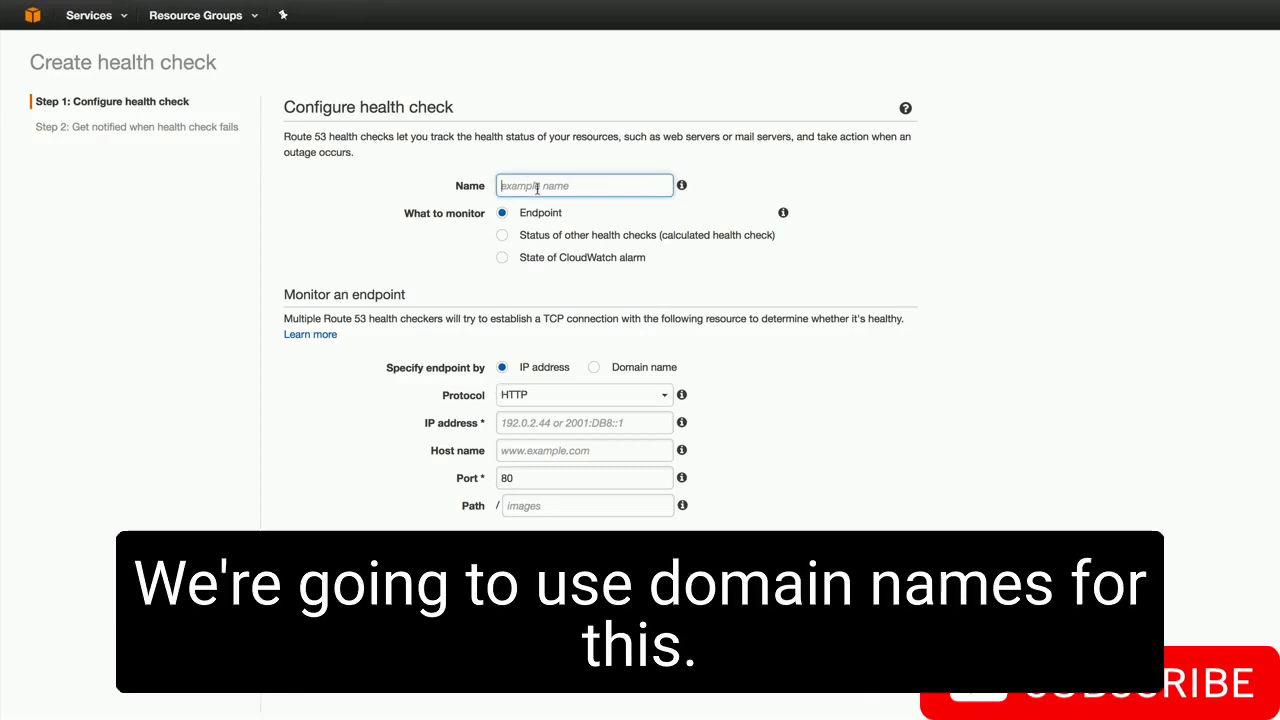
{"action": "type", "text": "MyLondon"}
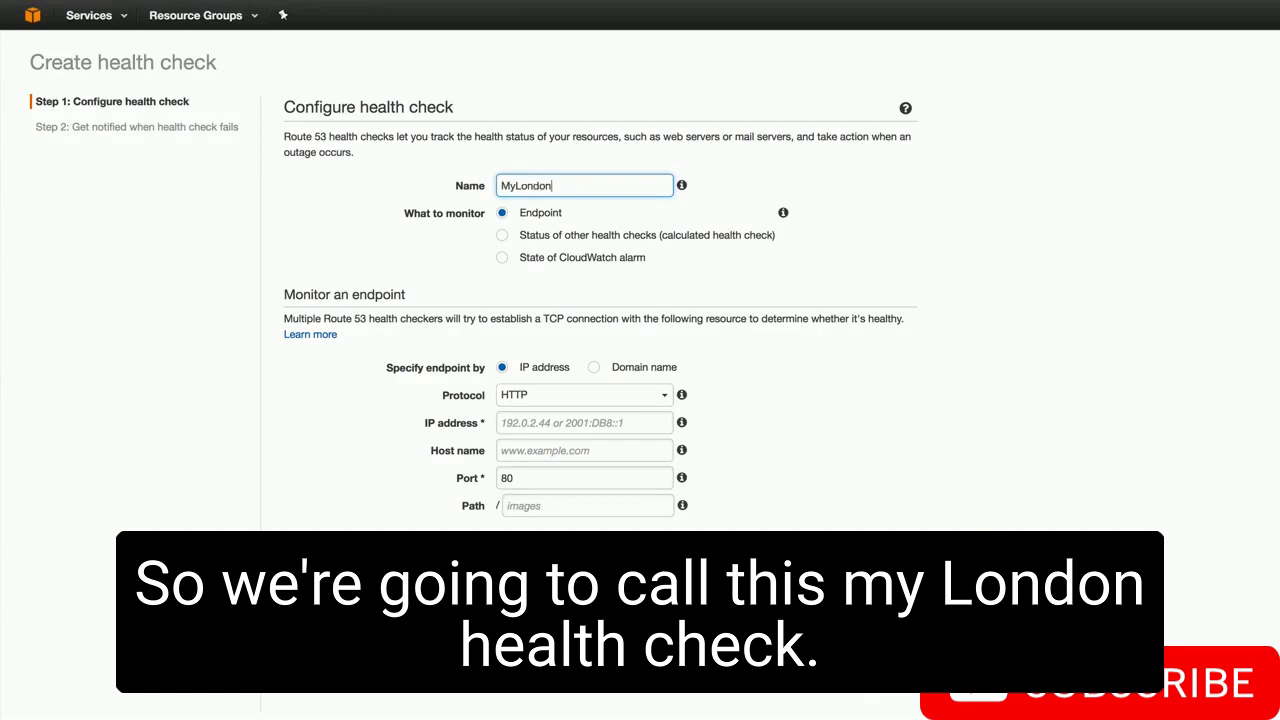
{"action": "type", "text": "HealthCheck"}
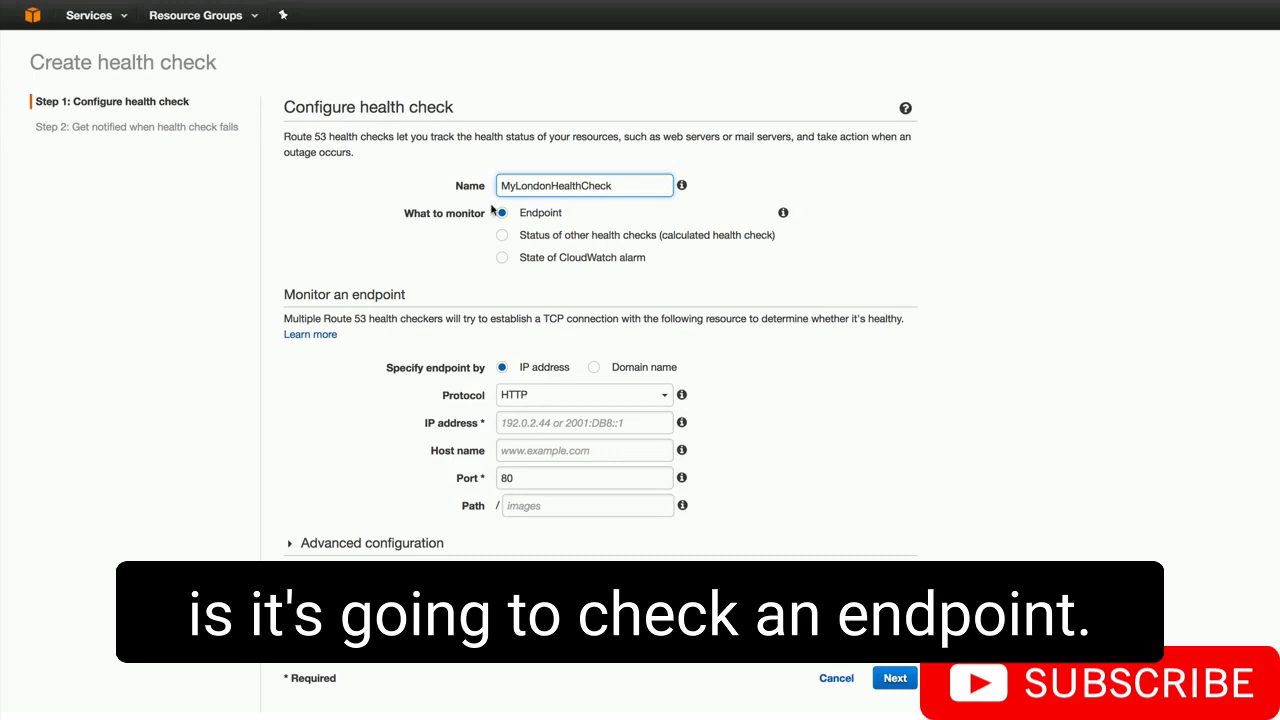
{"action": "left_click", "coordinate": [612, 368]}
{"action": "left_click", "coordinate": [543, 423]}
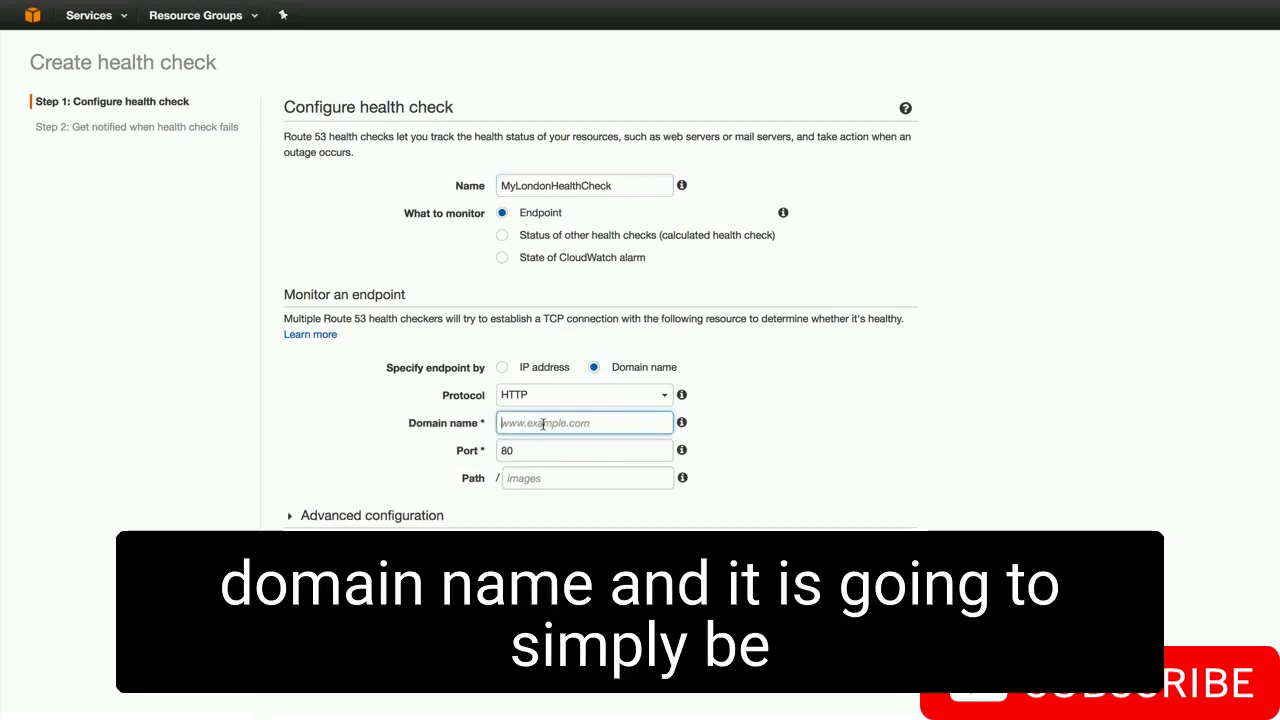
{"action": "key", "text": "ctrl+v"}
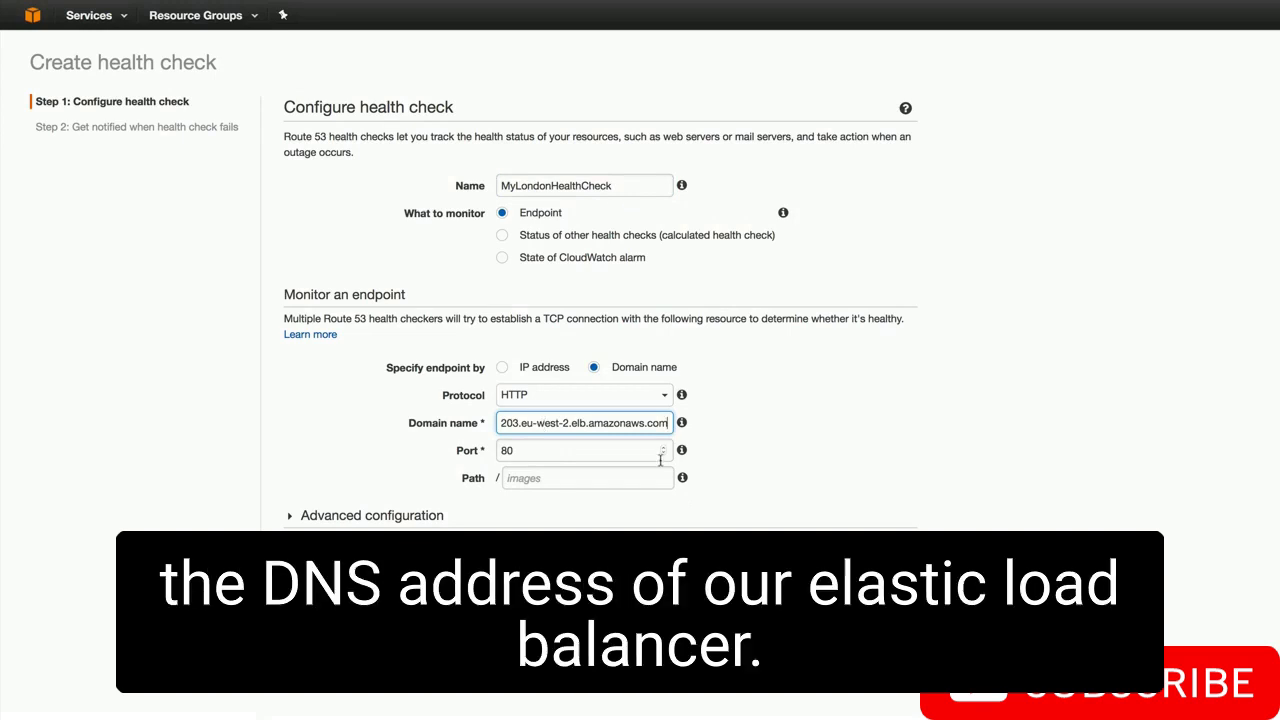
{"action": "key", "text": "Home"}
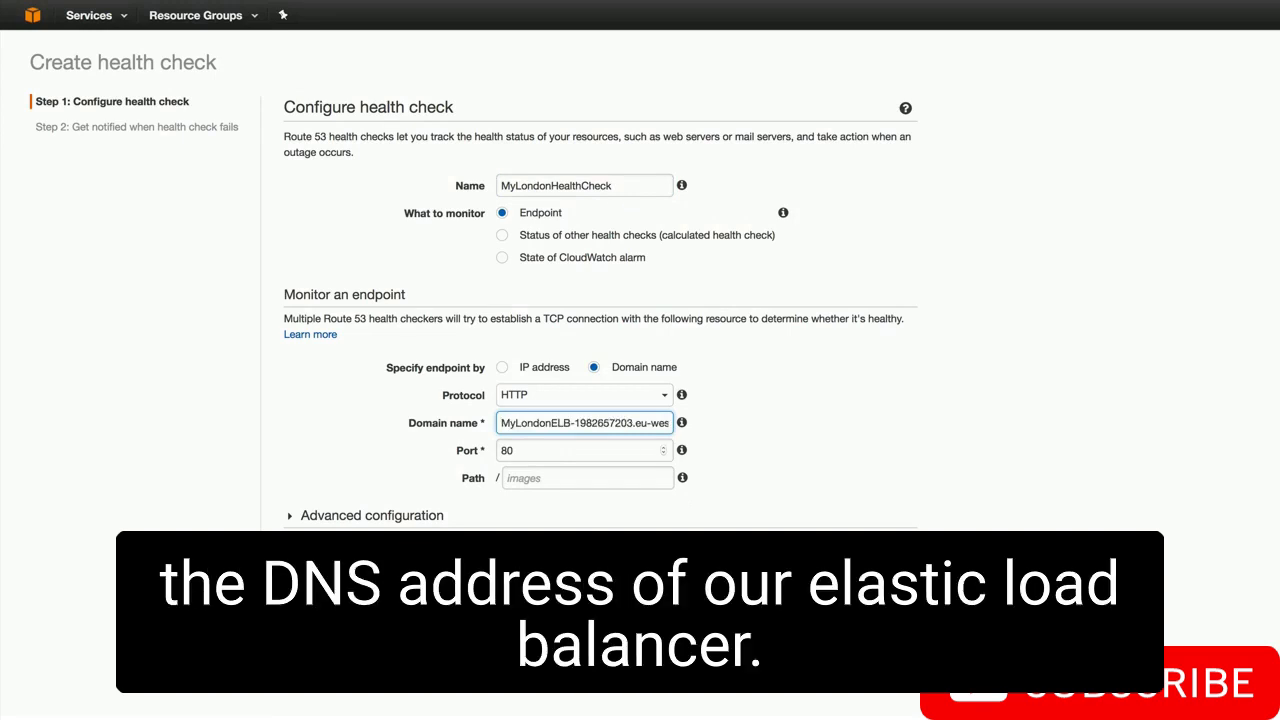
{"action": "left_click", "coordinate": [780, 442]}
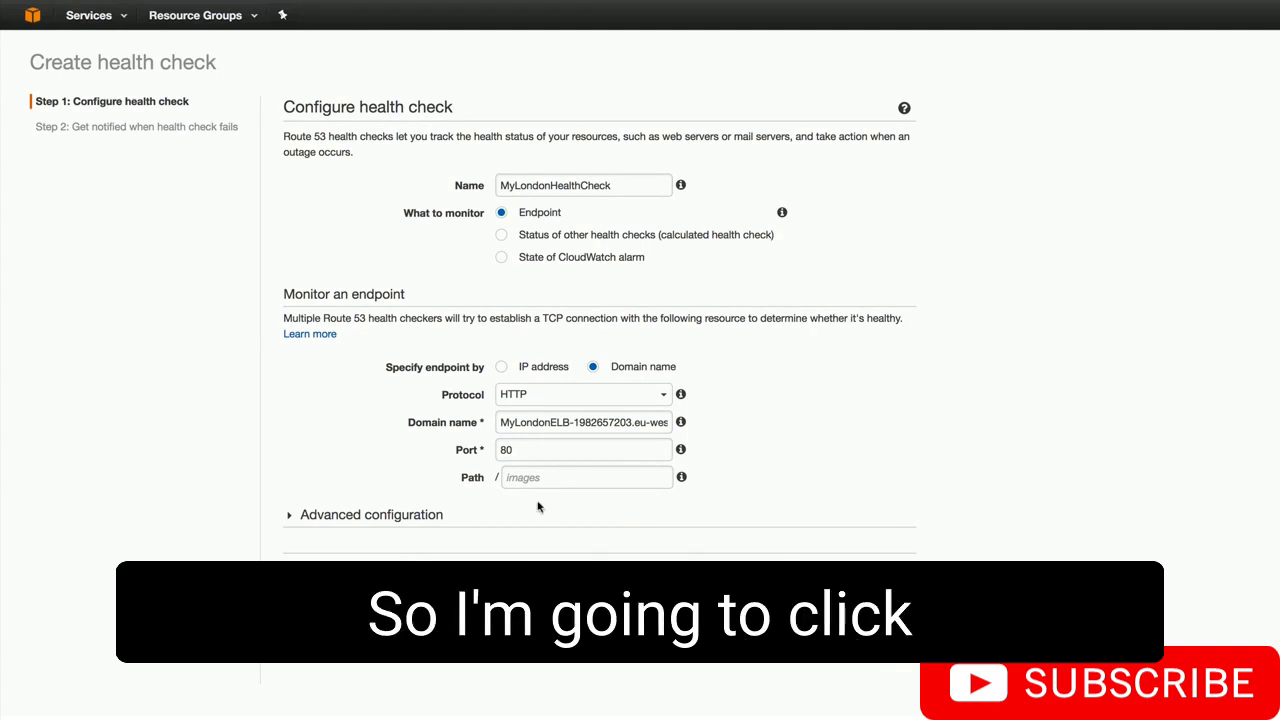
{"action": "left_click", "coordinate": [398, 516]}
- Set a Fast 10-second interval and failure threshold 1, then create MyLondonHealthCheck without an alarm
{"action": "scroll", "coordinate": [650, 555], "scroll_direction": "down", "scroll_amount": 4}
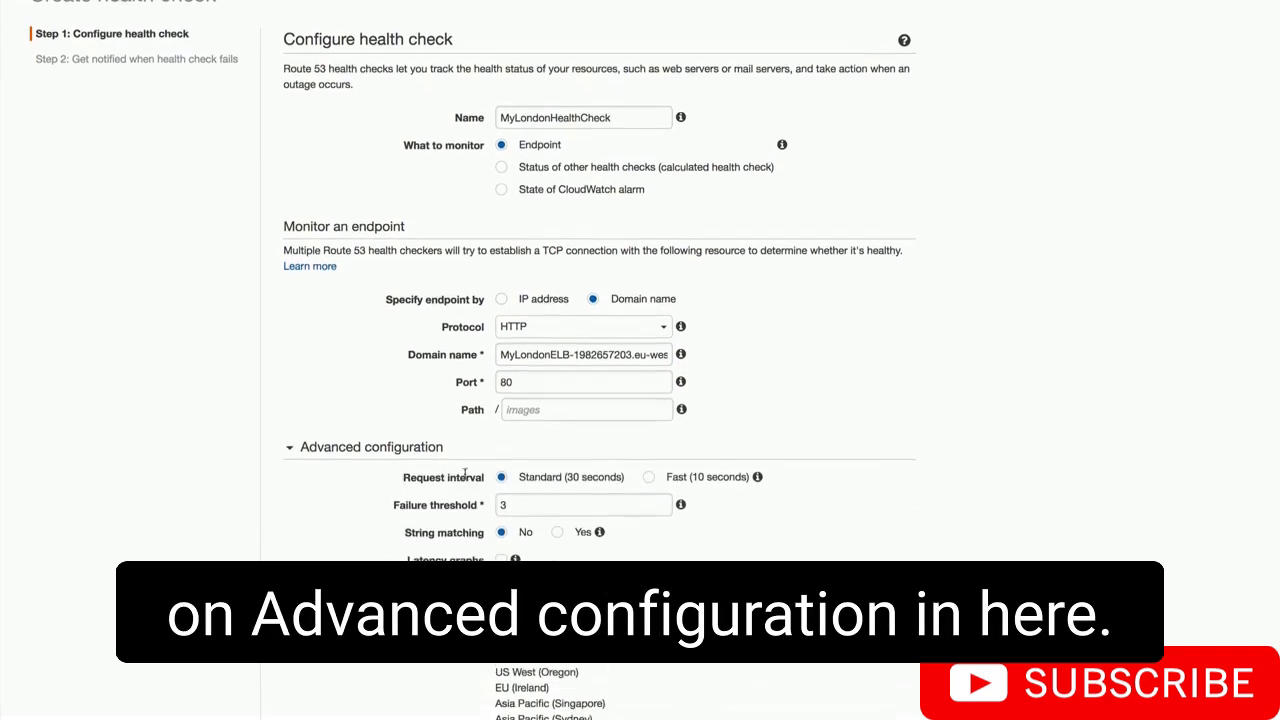
{"action": "scroll", "coordinate": [514, 338], "scroll_direction": "down", "scroll_amount": 3}
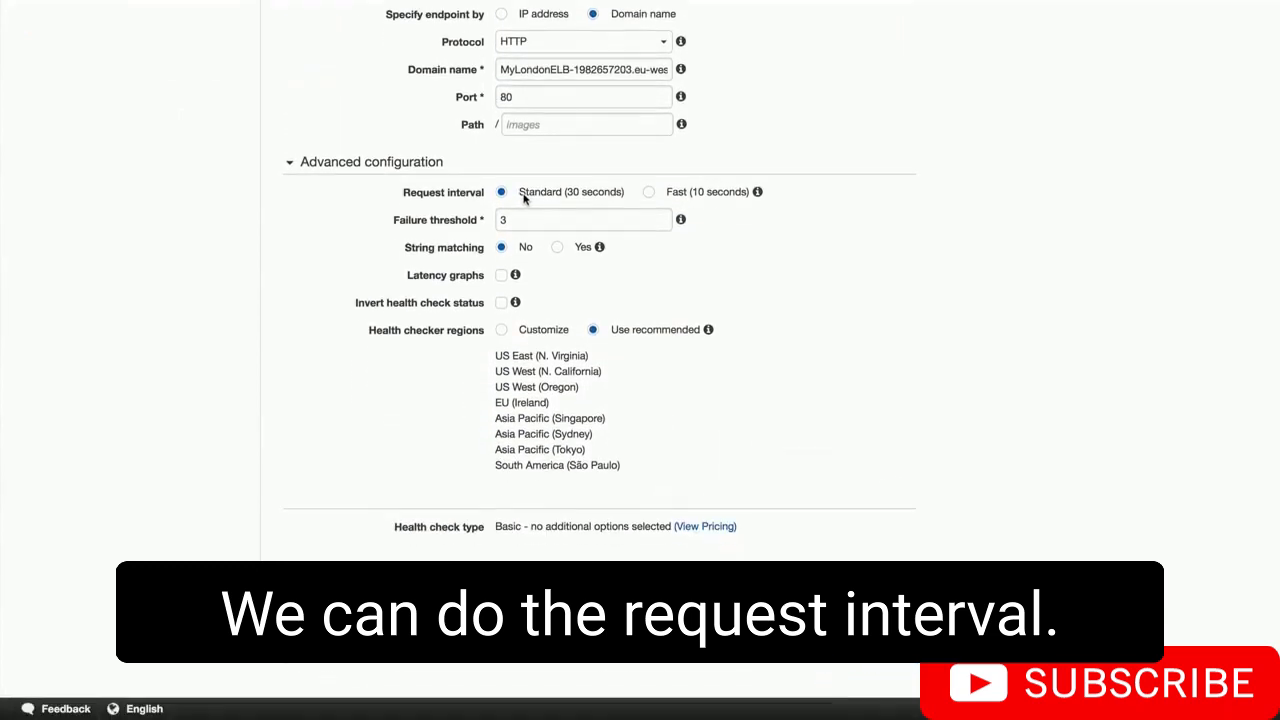
{"action": "left_click", "coordinate": [648, 192]}
{"action": "double_click", "coordinate": [565, 219]}
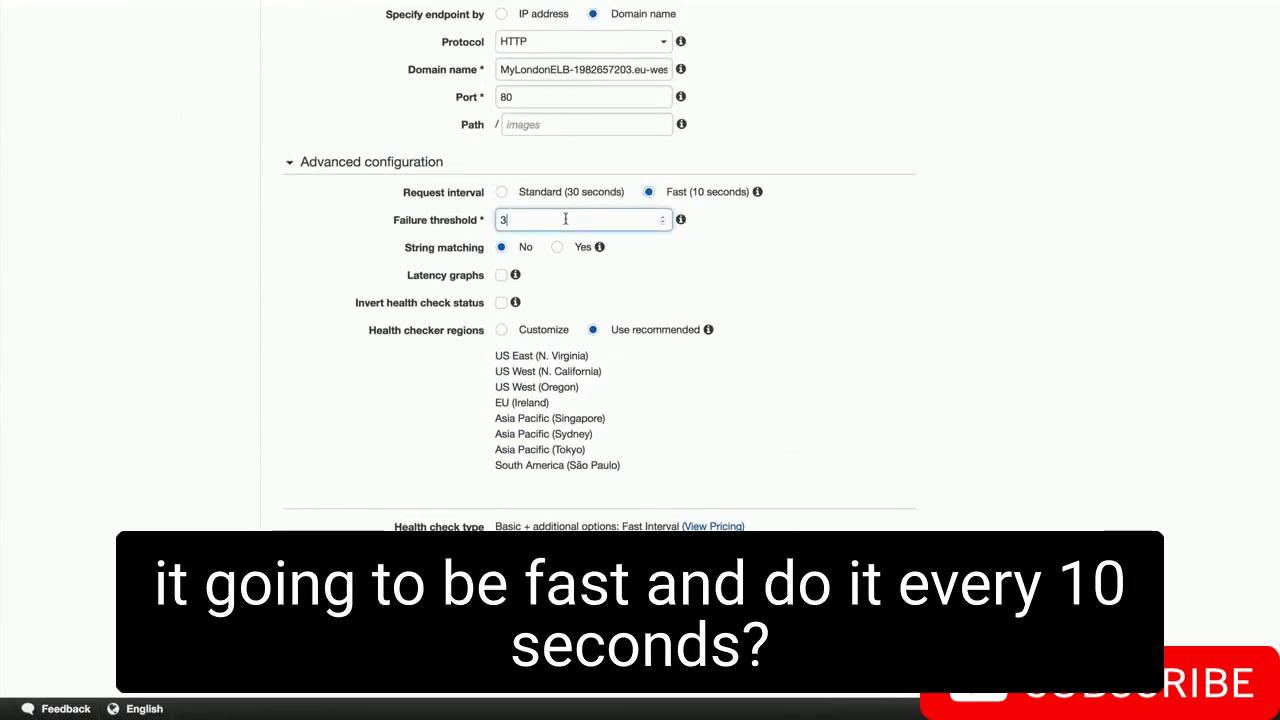
{"action": "left_click", "coordinate": [821, 268]}
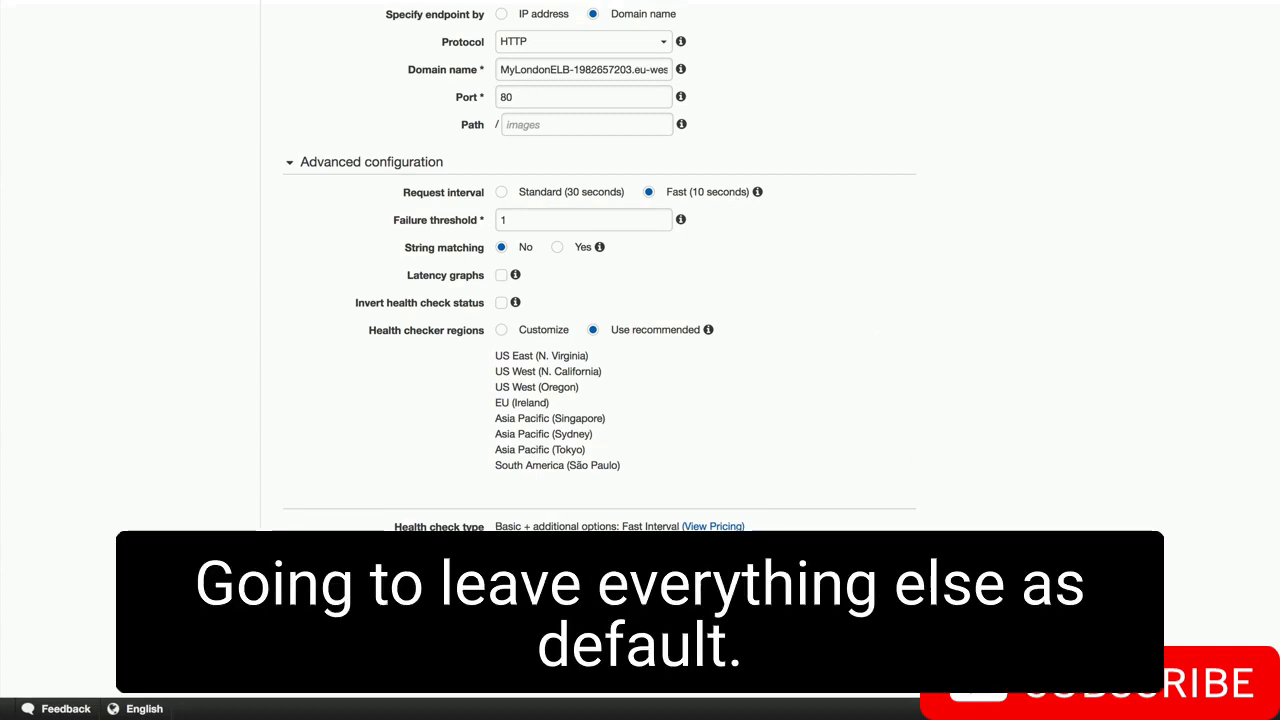
{"action": "left_click", "coordinate": [893, 576]}
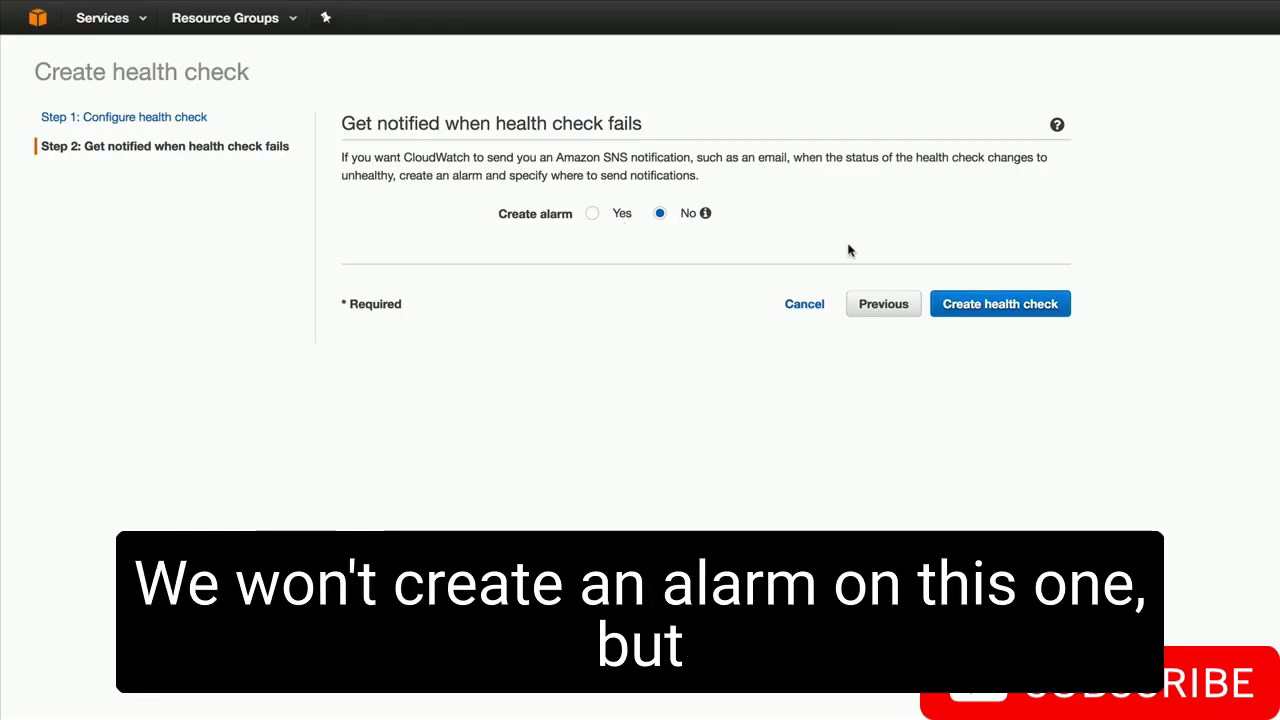
{"action": "left_click", "coordinate": [993, 306]}
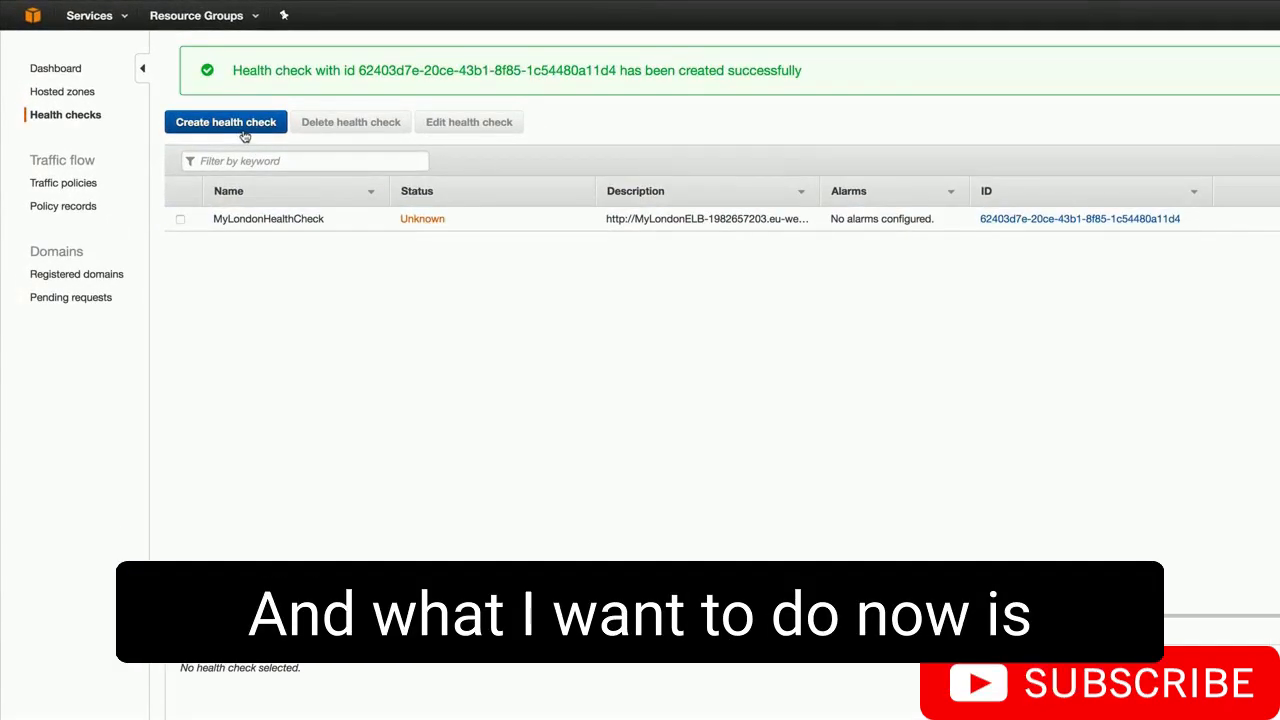
- Start the MyProductionSite health check monitoring hellocloudgurus.com with path index.html
{"action": "left_click", "coordinate": [244, 132]}
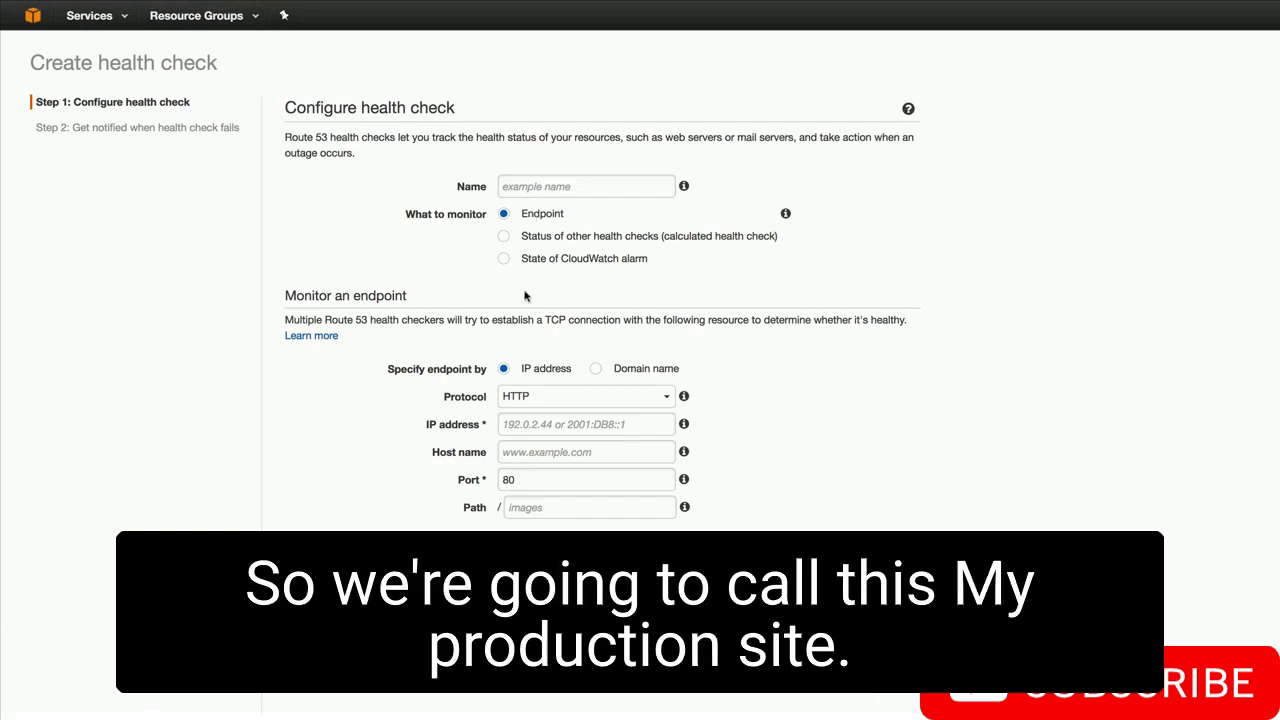
{"action": "left_click", "coordinate": [540, 187]}
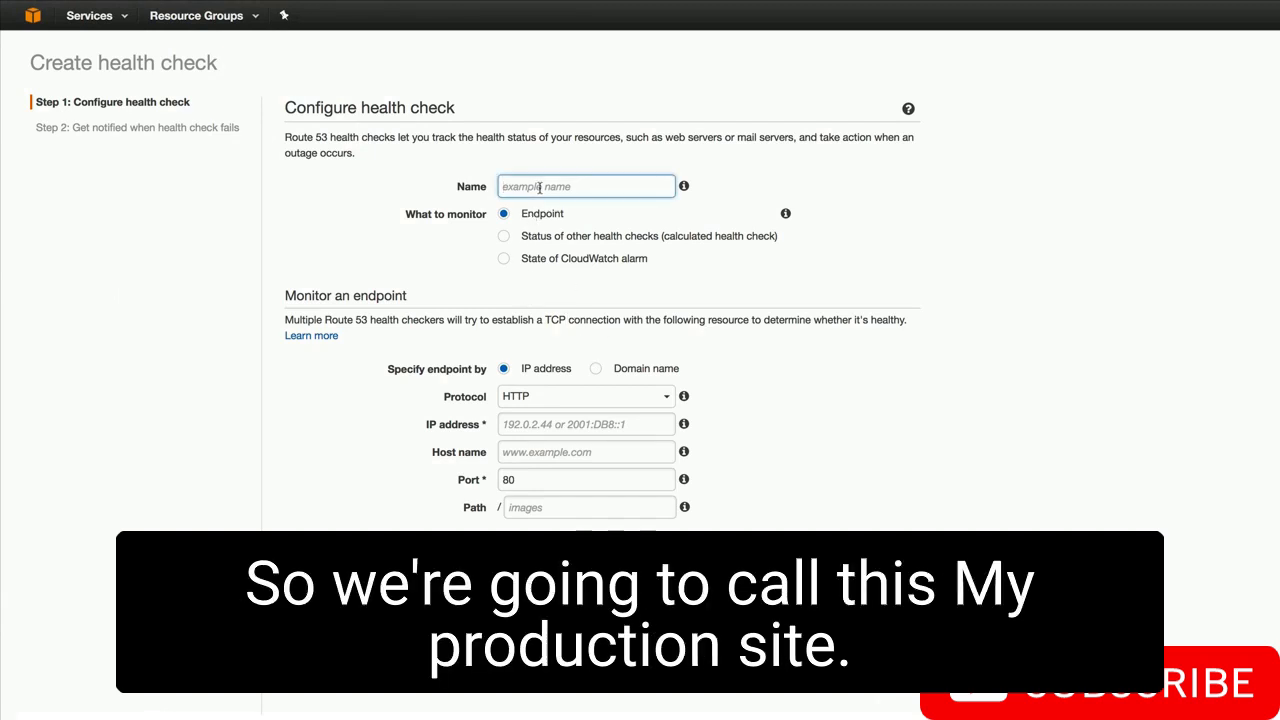
{"action": "type", "text": "MyProdc"}
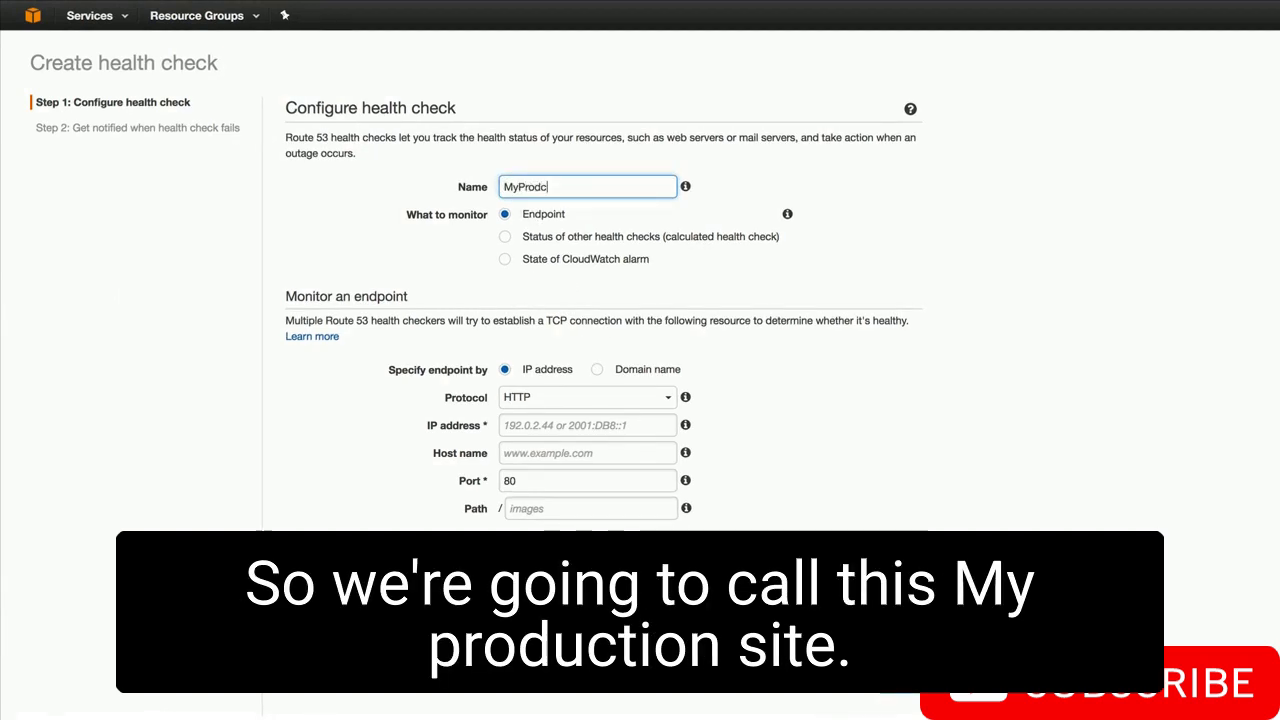
{"action": "key", "text": "BackSpace"}
{"action": "type", "text": "uctionSite"}
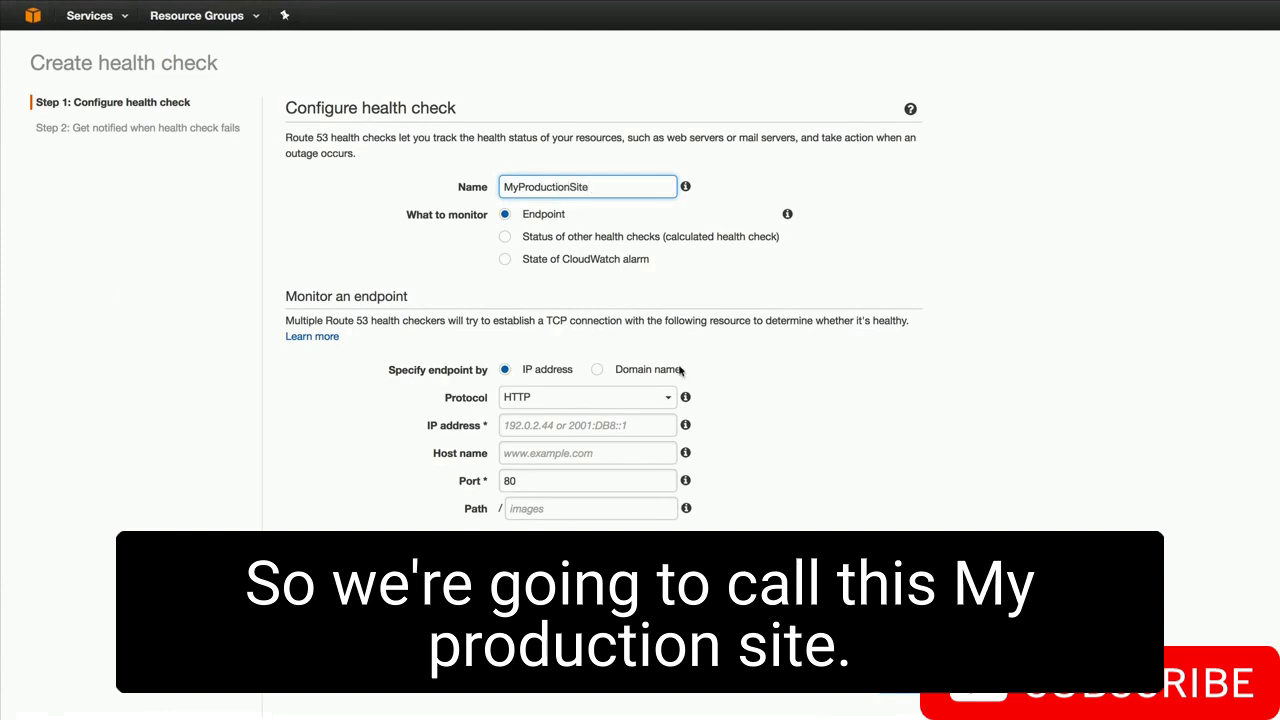
{"action": "left_click", "coordinate": [656, 372]}
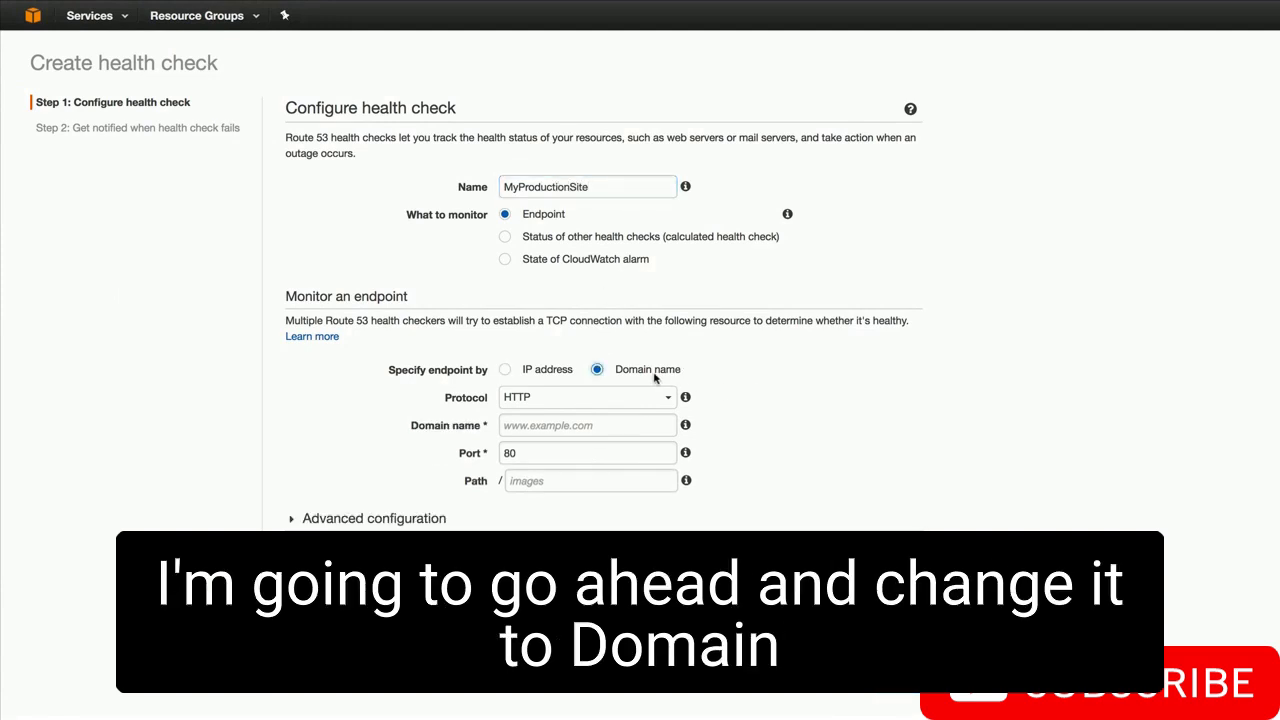
{"action": "left_click", "coordinate": [552, 426]}
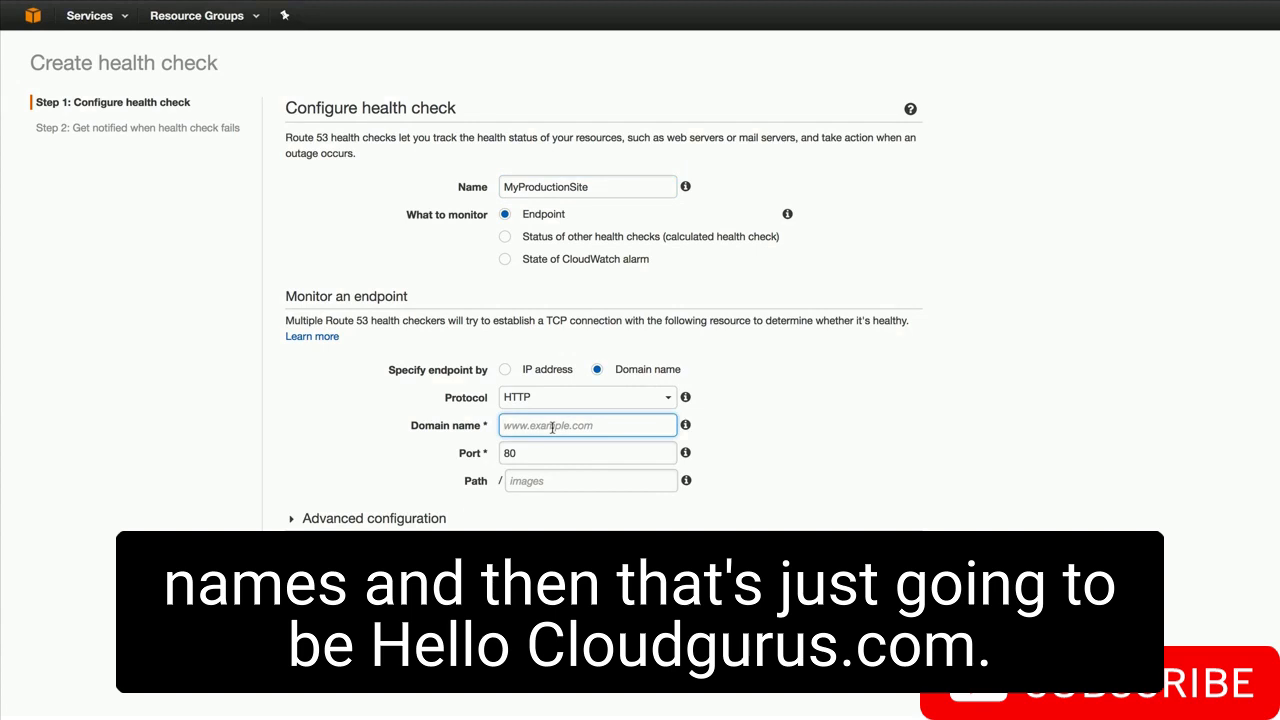
{"action": "type", "text": "hellocloudgurus.com"}
{"action": "left_click", "coordinate": [580, 481]}
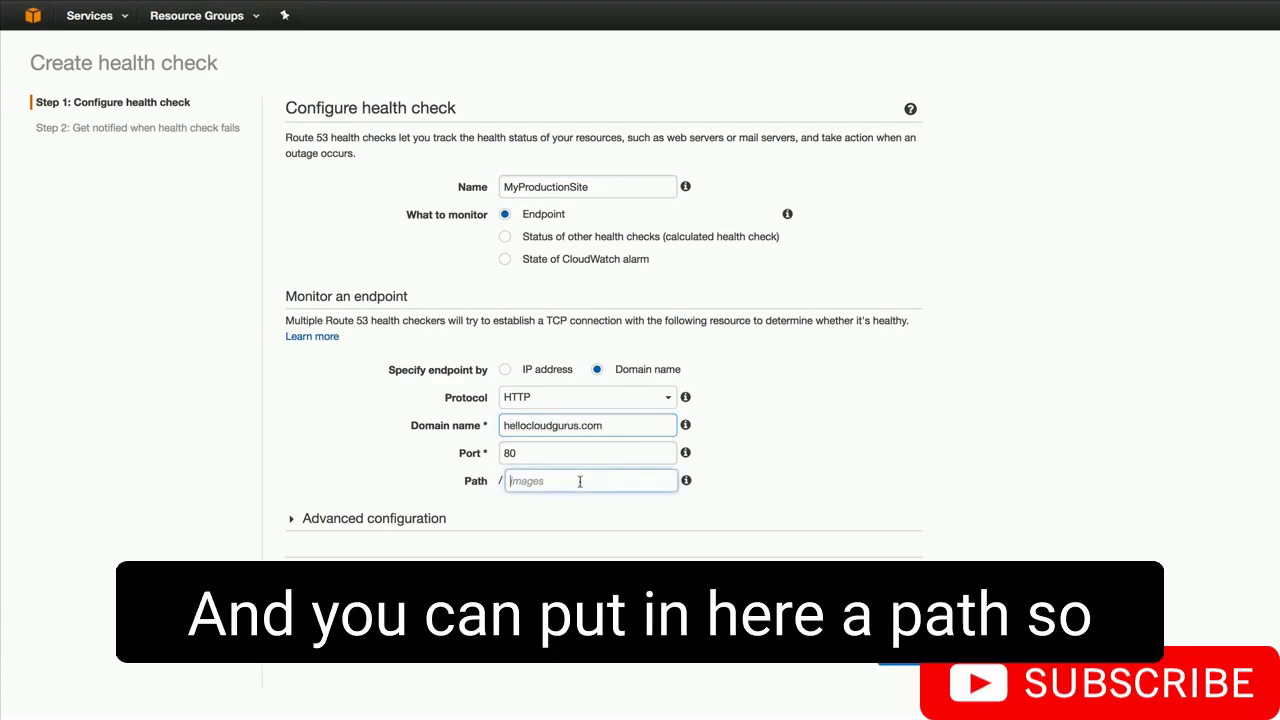
{"action": "type", "text": "index.html"}
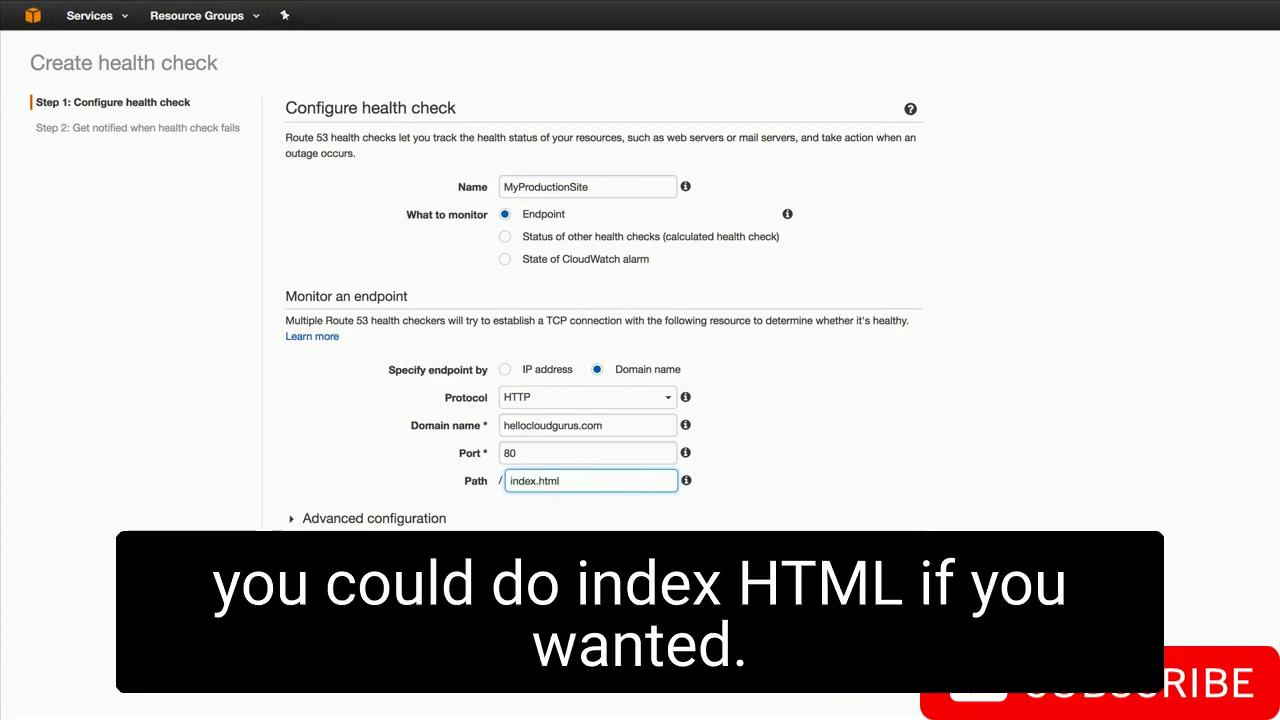
- Use a Fast 10-second interval and failure threshold 1, then continue to notifications
{"action": "scroll", "coordinate": [763, 471], "scroll_direction": "down", "scroll_amount": 5}
{"action": "left_click", "coordinate": [763, 471]}
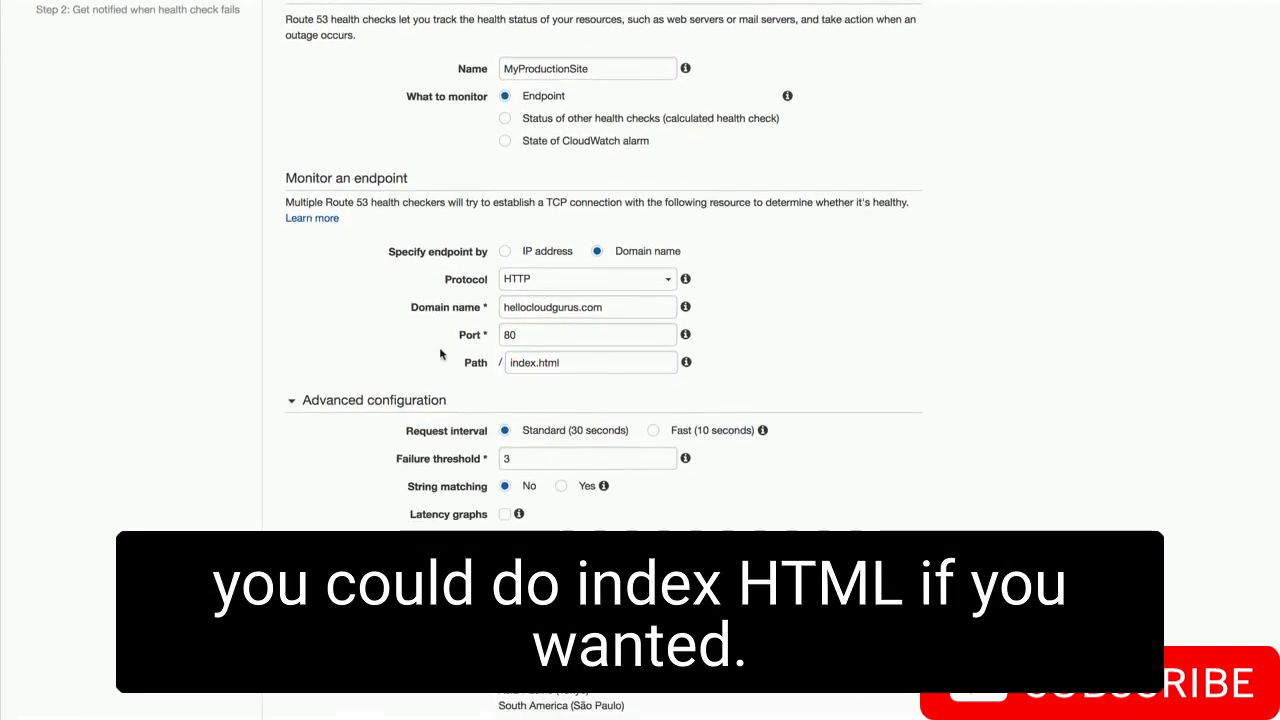
{"action": "left_click", "coordinate": [652, 262]}
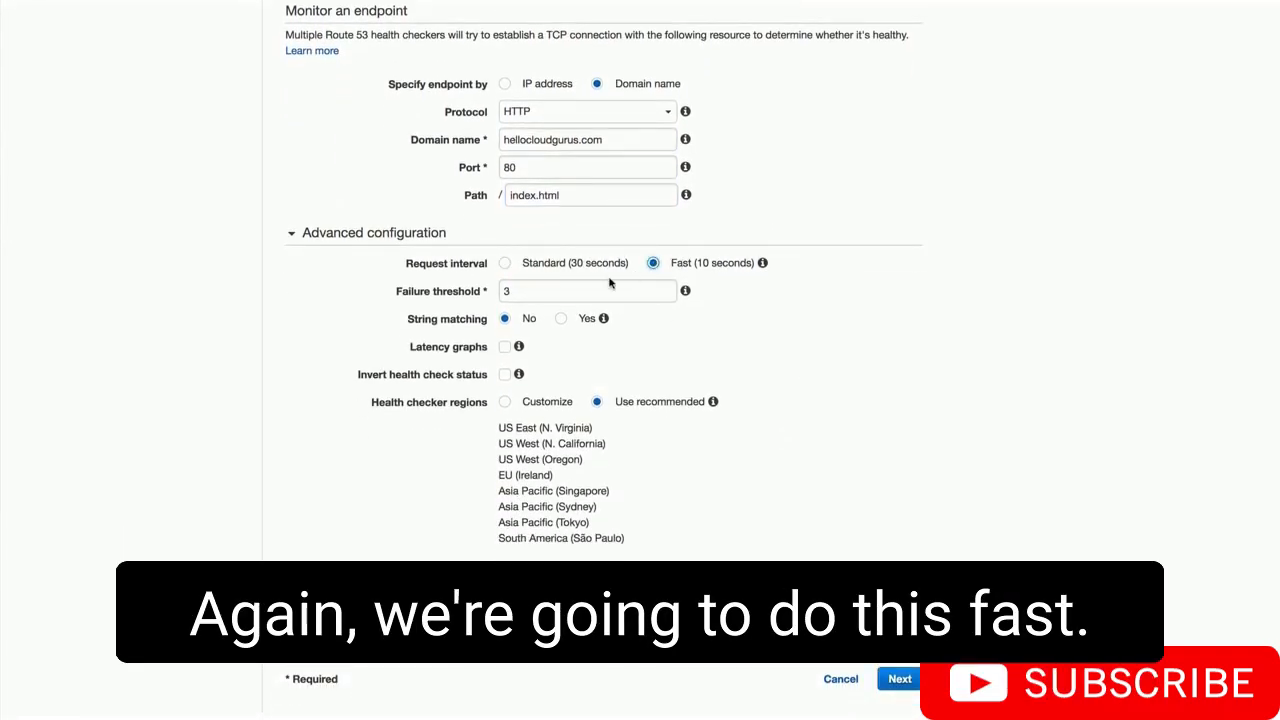
{"action": "left_click", "coordinate": [589, 290]}
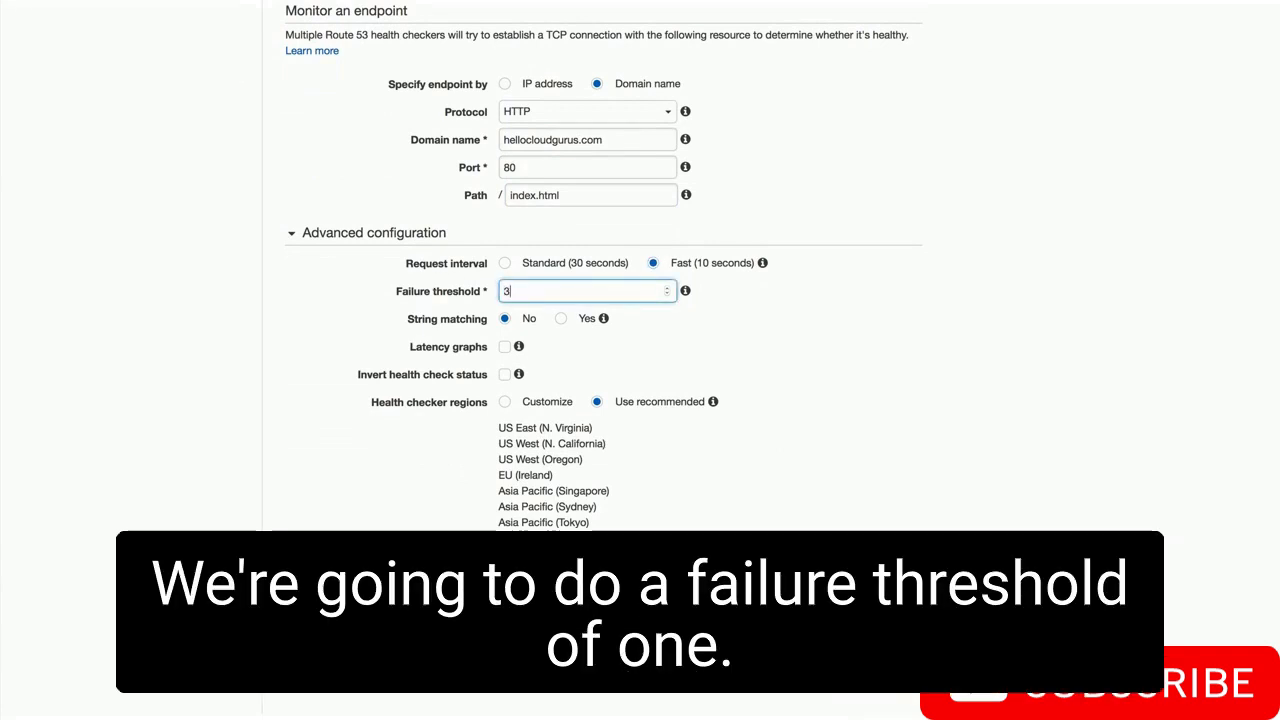
{"action": "type", "text": "1"}
{"action": "left_click", "coordinate": [680, 381]}
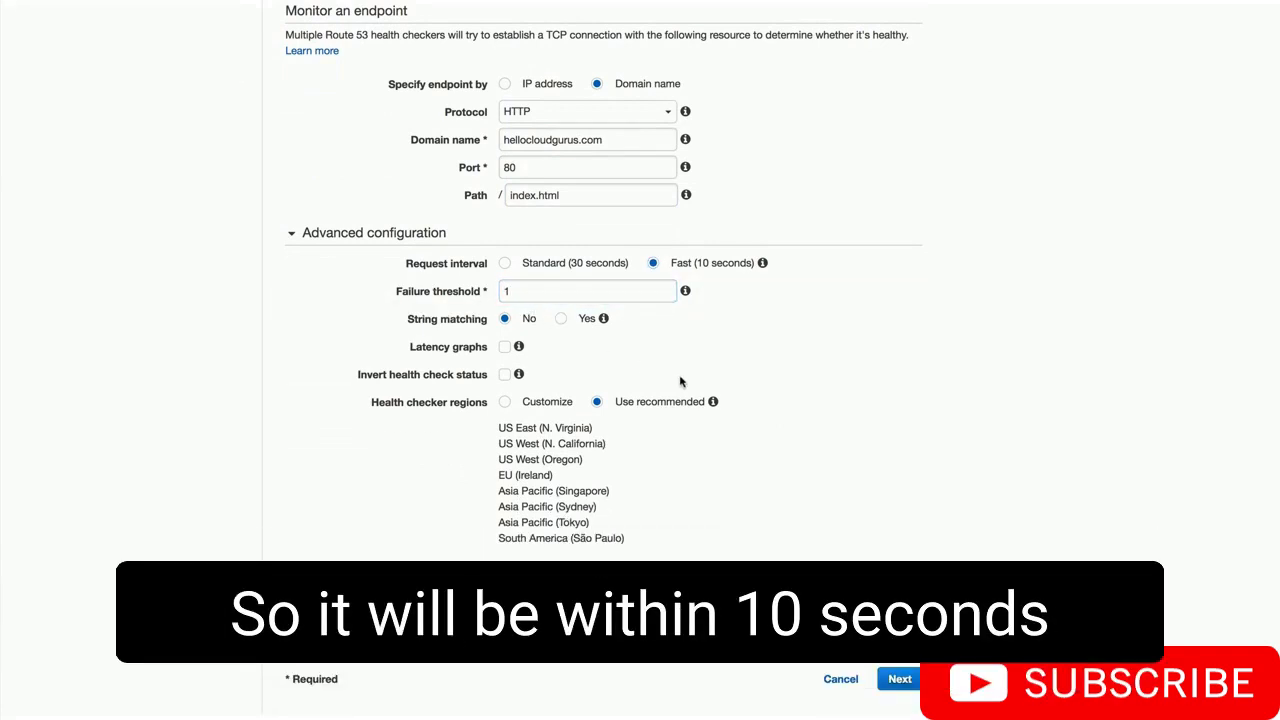
{"action": "left_click", "coordinate": [898, 679]}
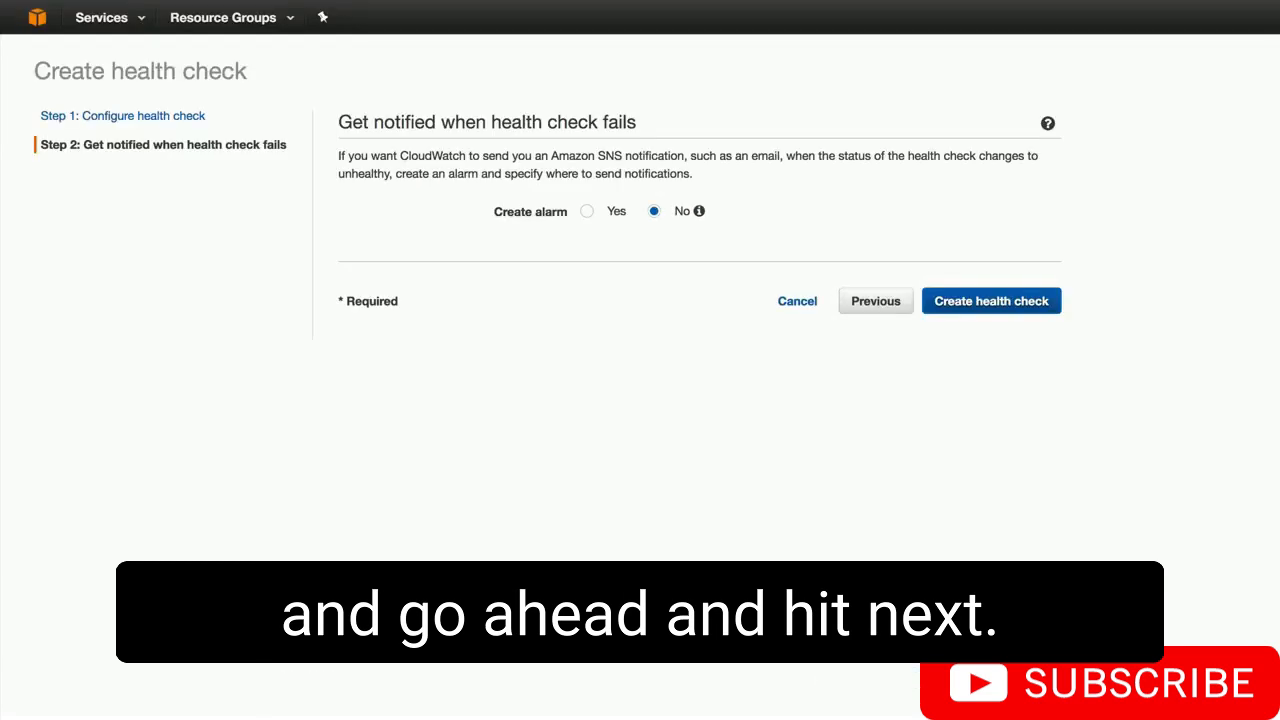
- Enable an alarm to a new SNS topic MyWebsiteIsDown and enter the recipient's e-mail address
{"action": "left_click", "coordinate": [586, 211]}
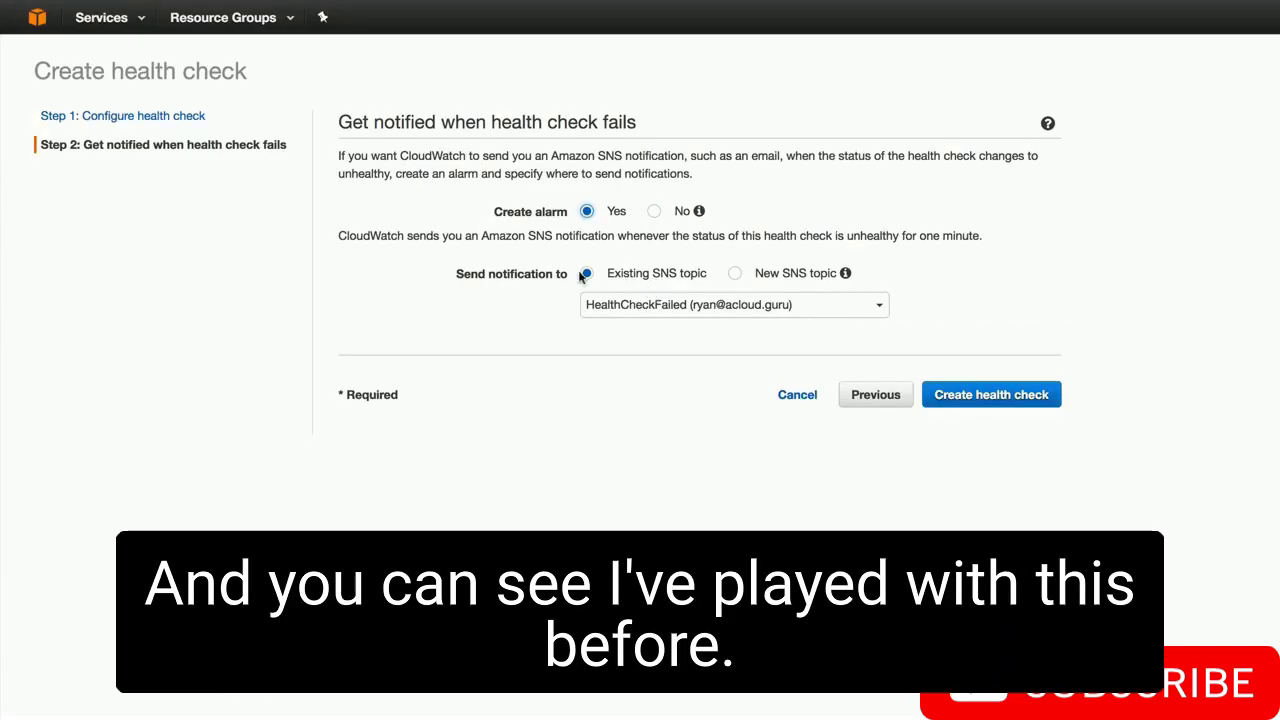
{"action": "left_click", "coordinate": [736, 273]}
{"action": "left_click", "coordinate": [652, 306]}
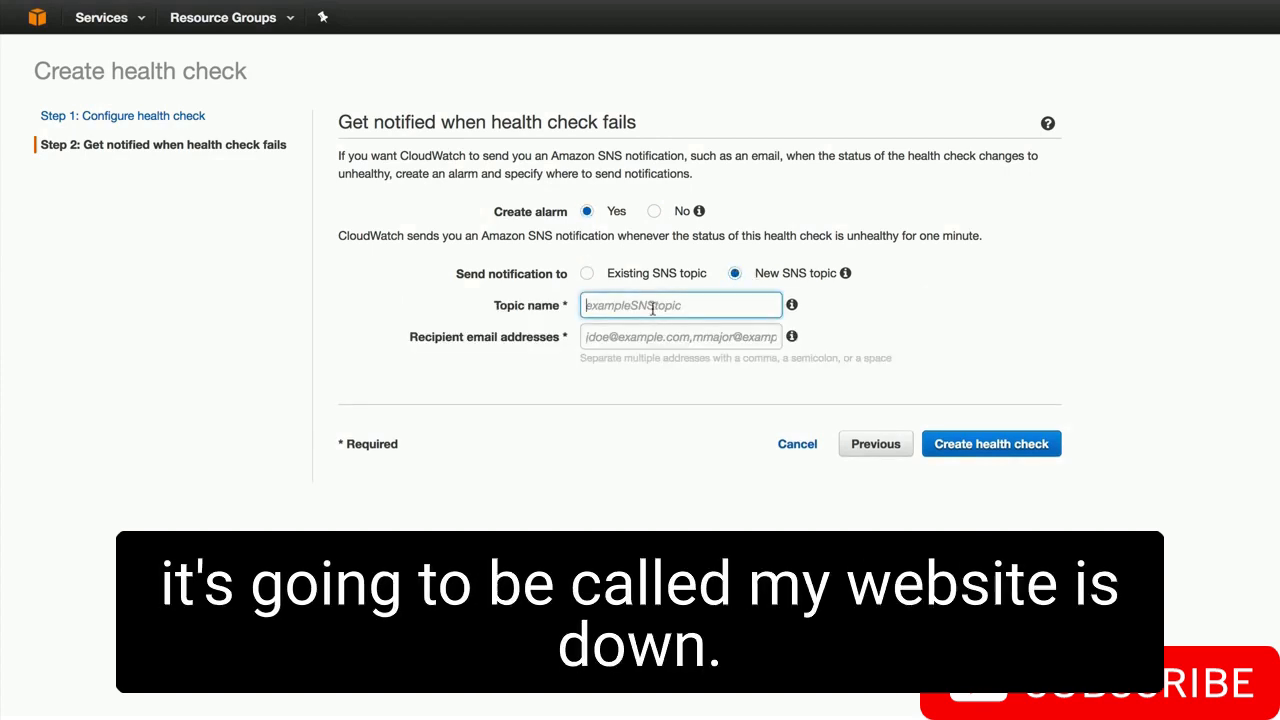
{"action": "type", "text": "MyWebsiteIsDown"}
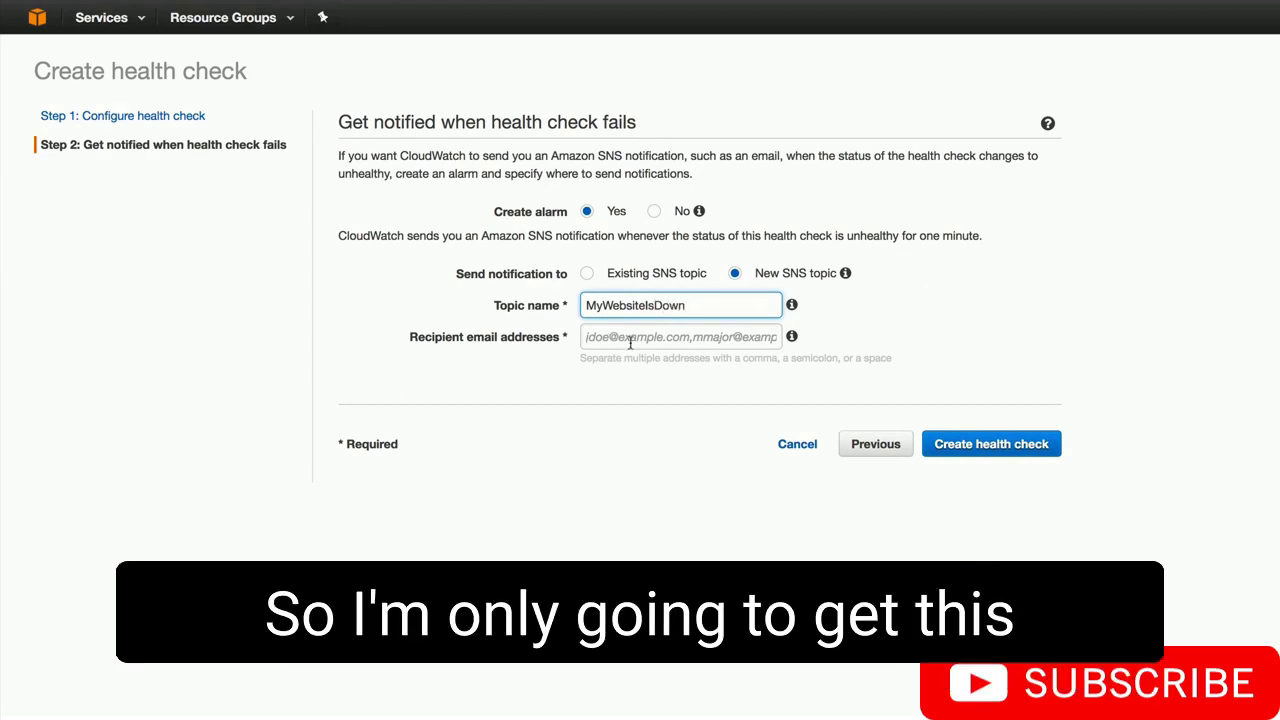
{"action": "left_click", "coordinate": [629, 338]}
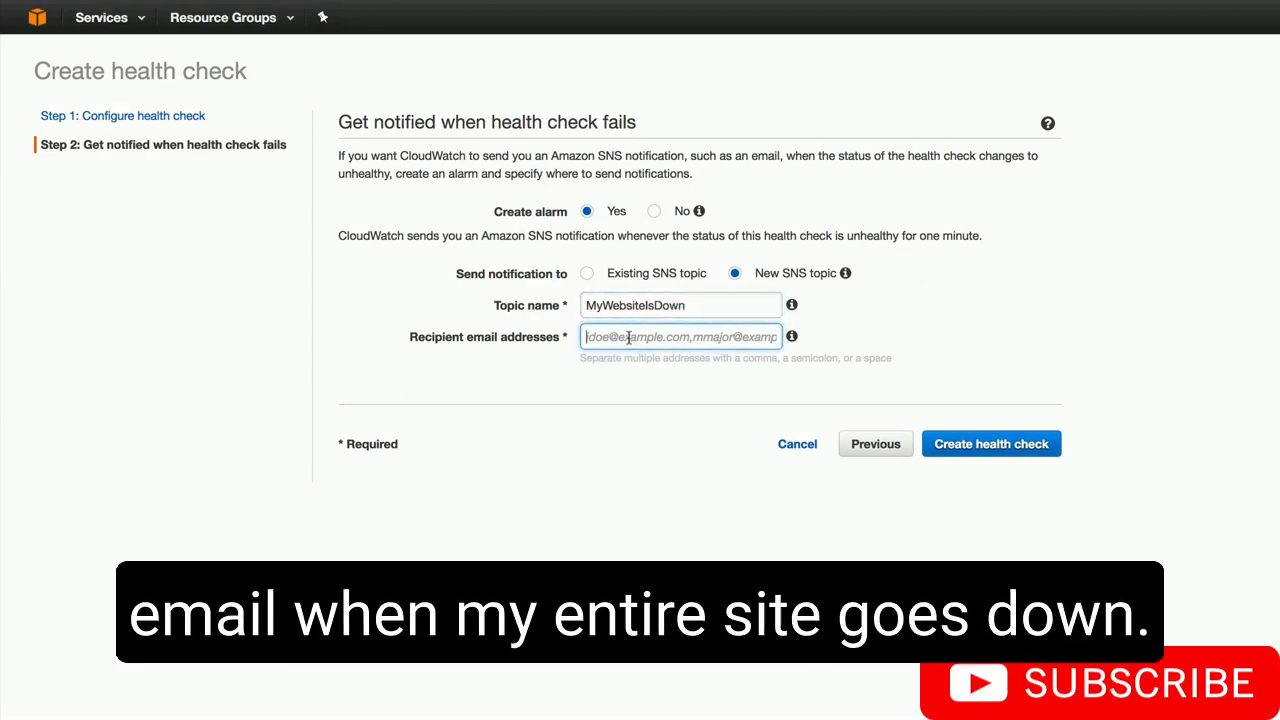
{"action": "type", "text": "ry"}
{"action": "key", "text": "BackSpace"}
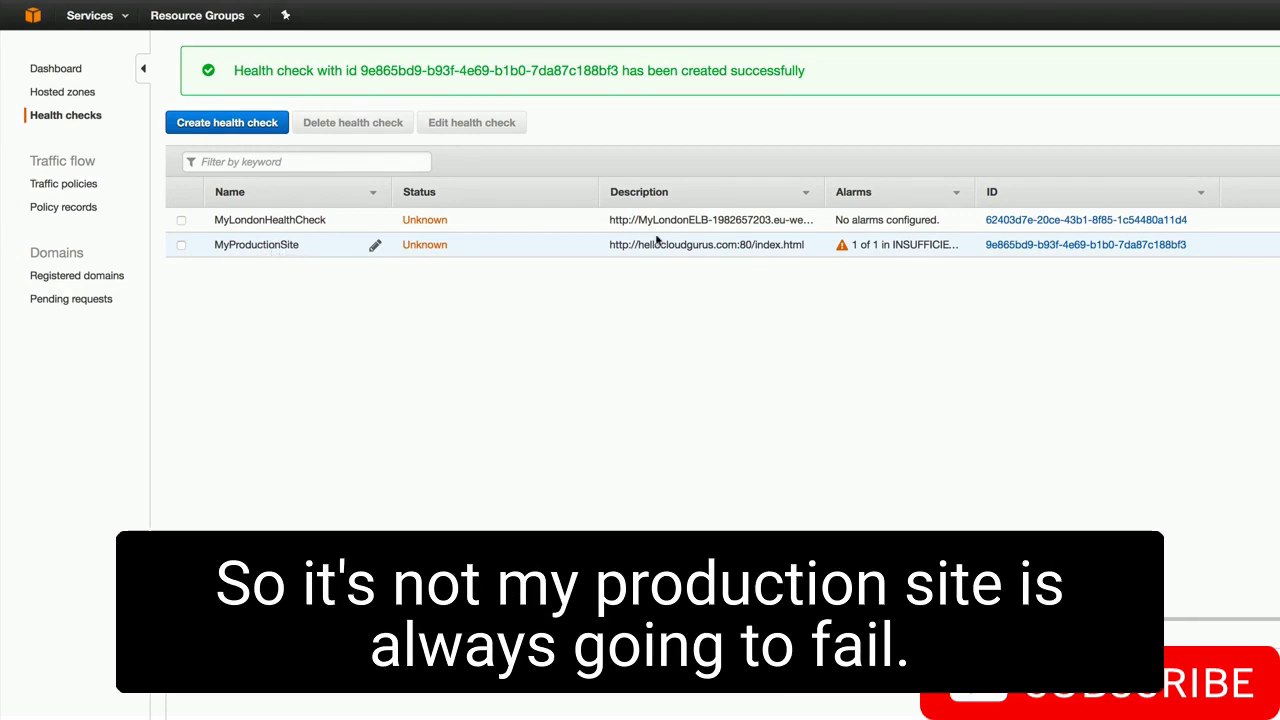
- Refresh health check statuses, then start a record set in the hellocloudgurus.com hosted zone
{"action": "left_click", "coordinate": [1240, 81]}
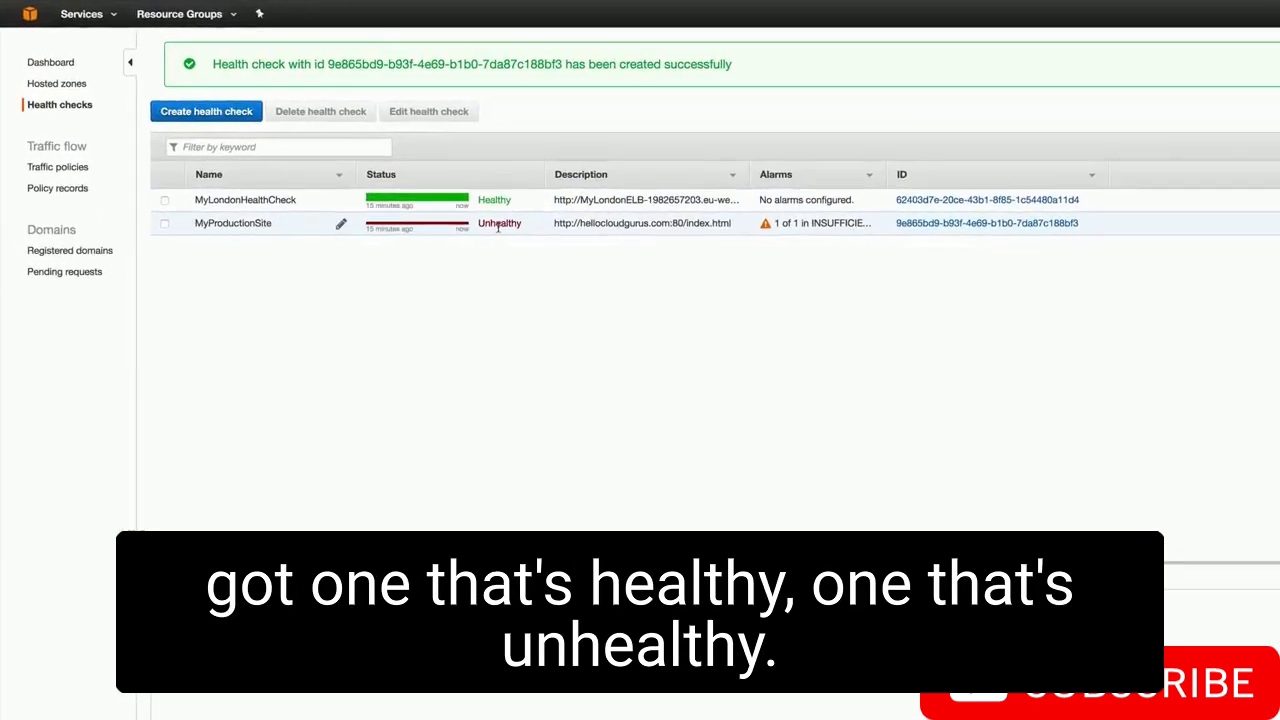
{"action": "left_click", "coordinate": [60, 92]}
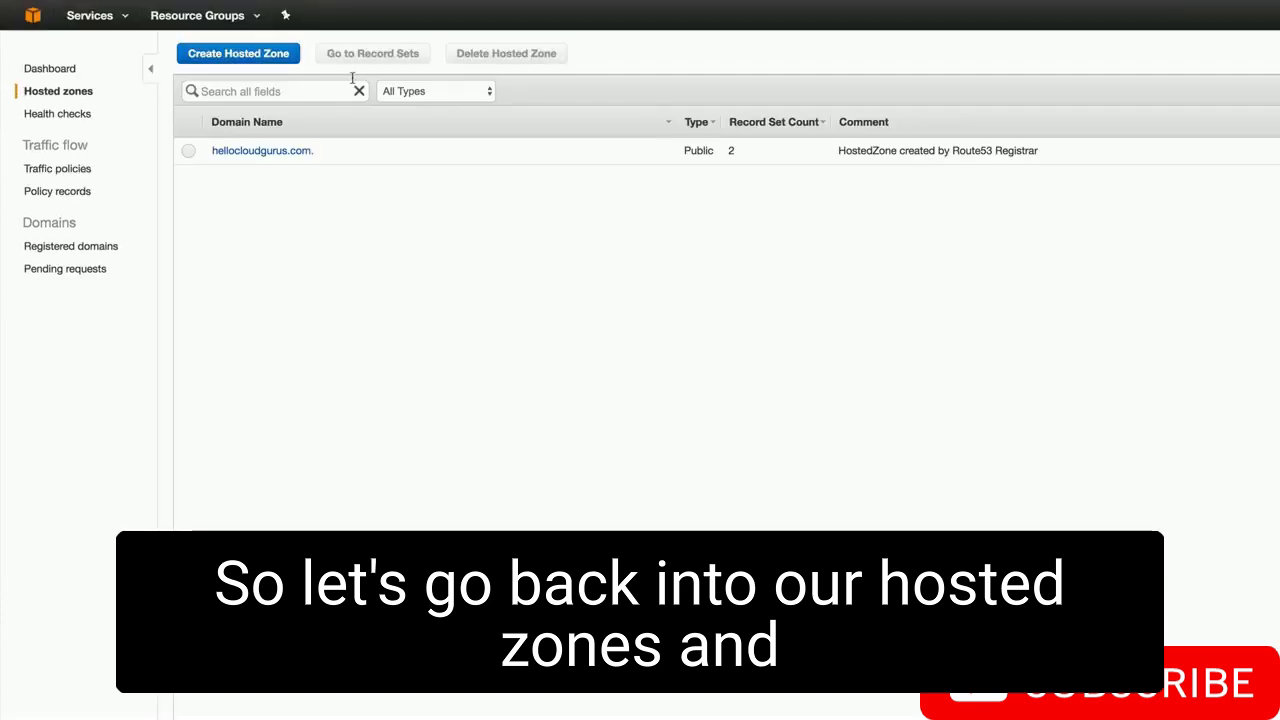
{"action": "left_click", "coordinate": [250, 152]}
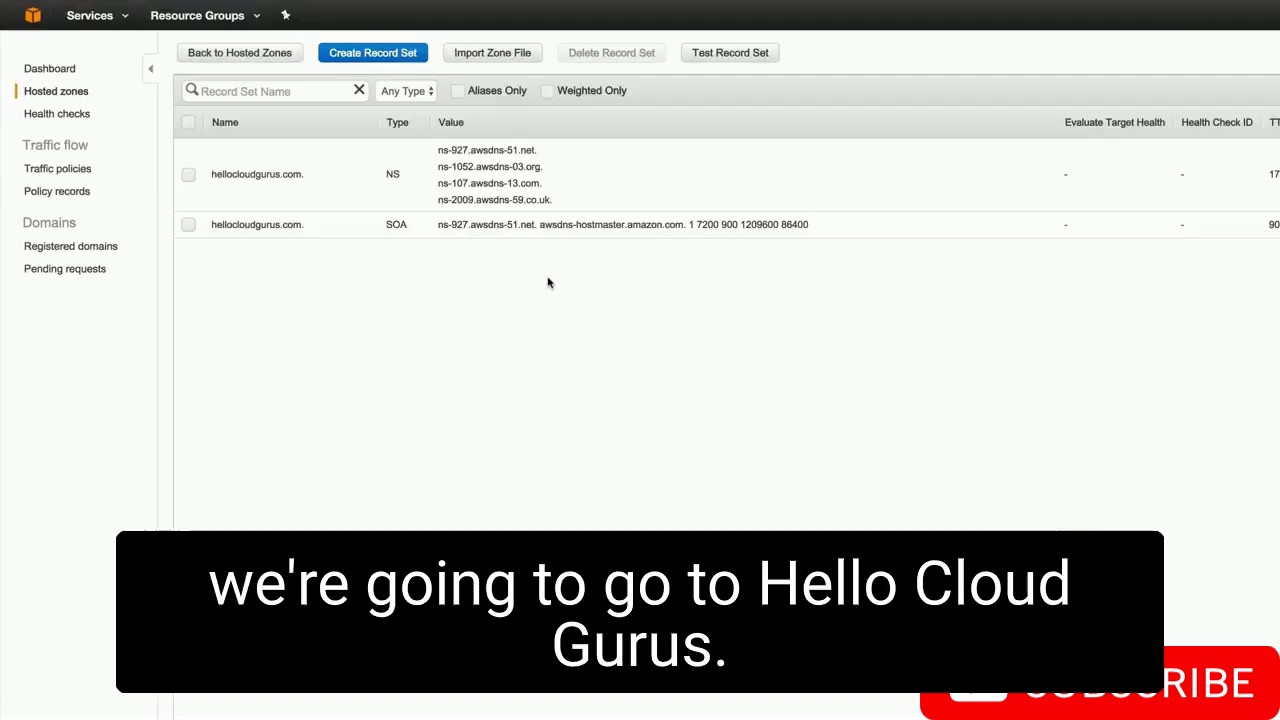
{"action": "left_click", "coordinate": [401, 58]}
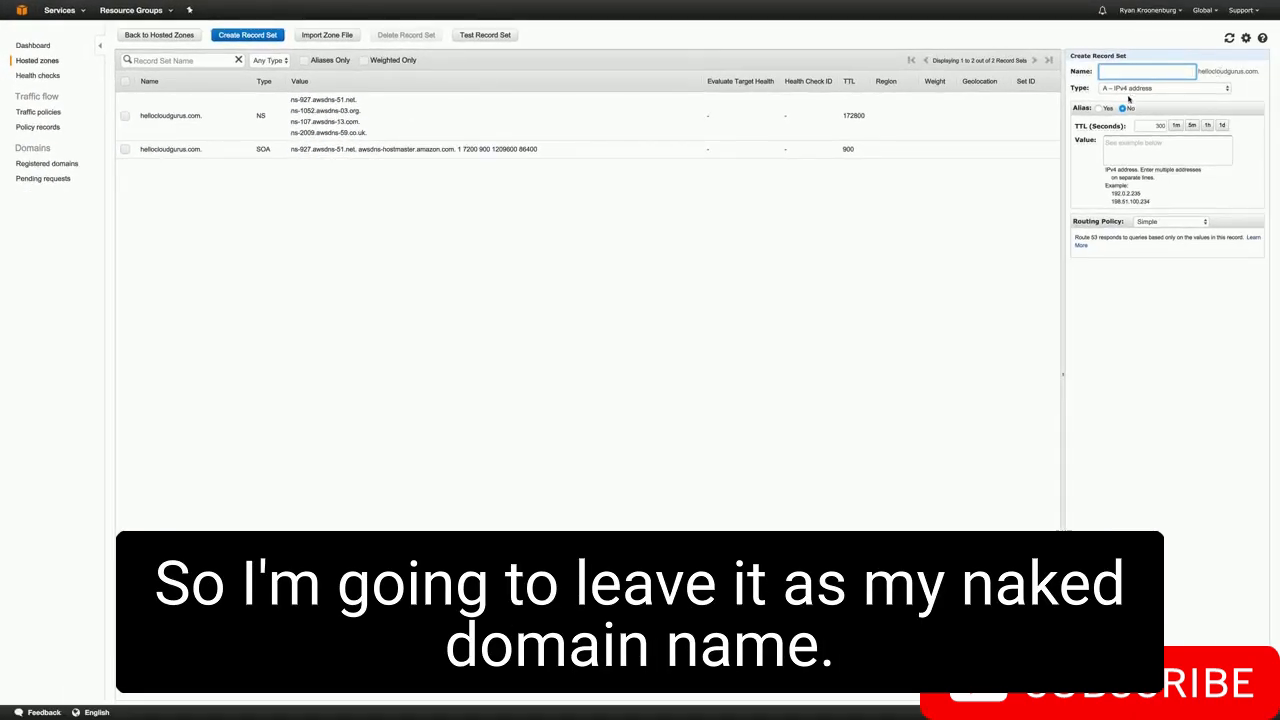
- Set Alias to Yes targeting MyLondonELB, with Failover routing as the Primary record
{"action": "left_click", "coordinate": [1101, 108]}
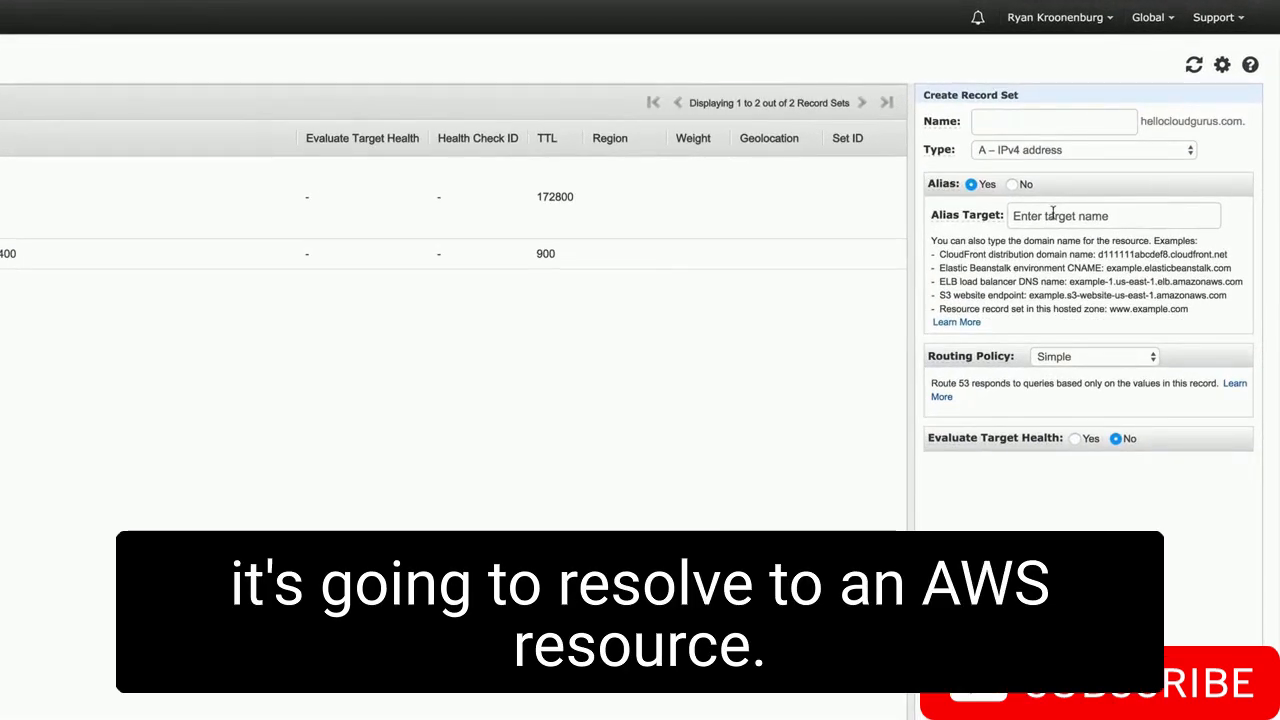
{"action": "left_click", "coordinate": [1052, 213]}
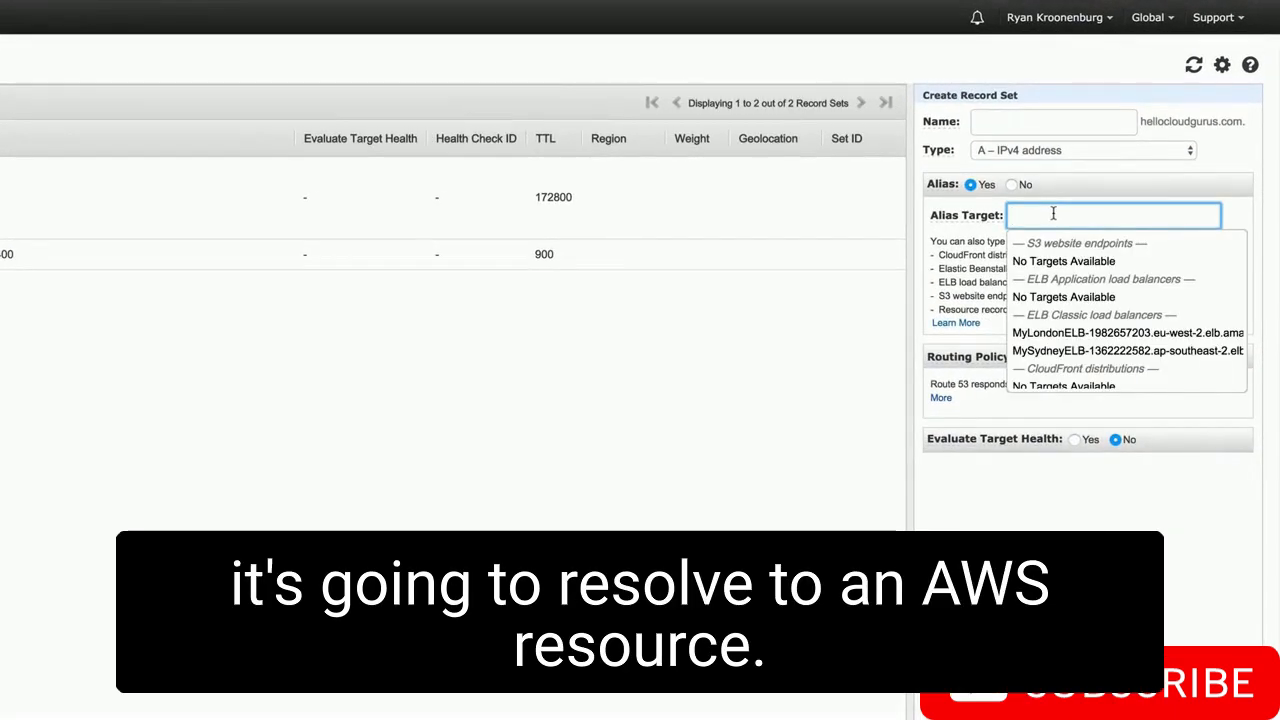
{"action": "left_click", "coordinate": [1050, 333]}
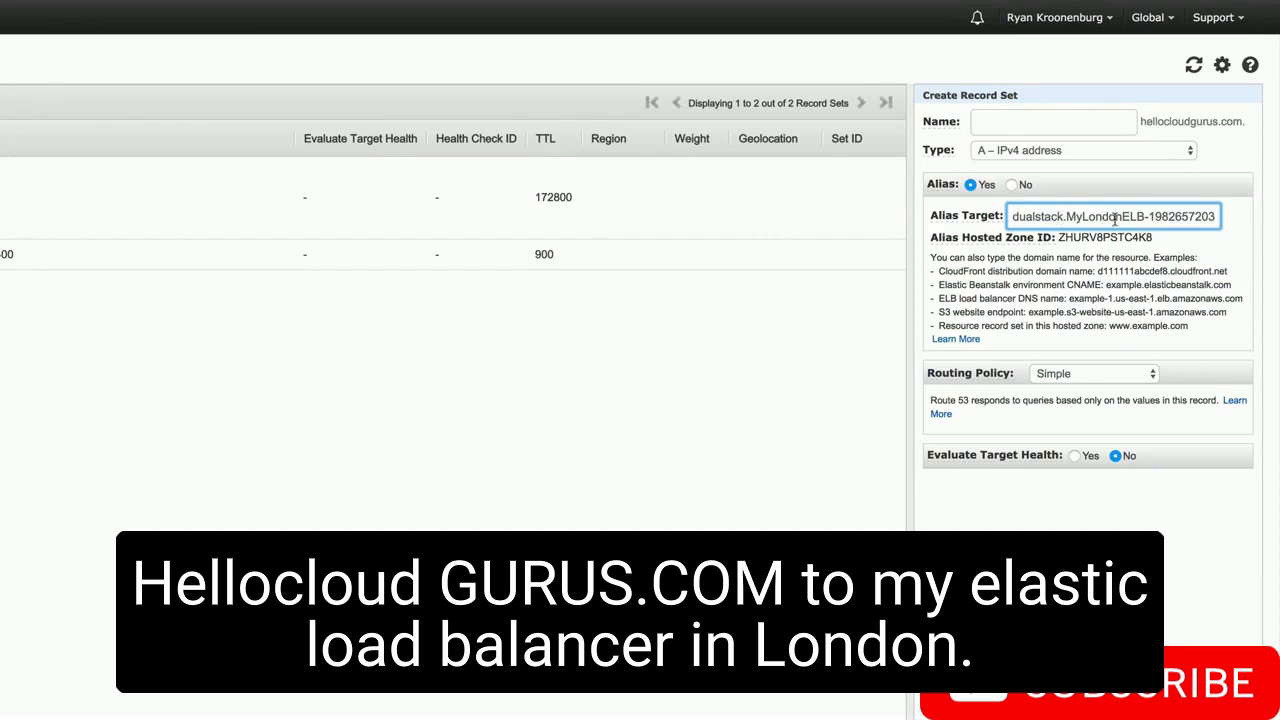
{"action": "left_click", "coordinate": [1066, 376]}
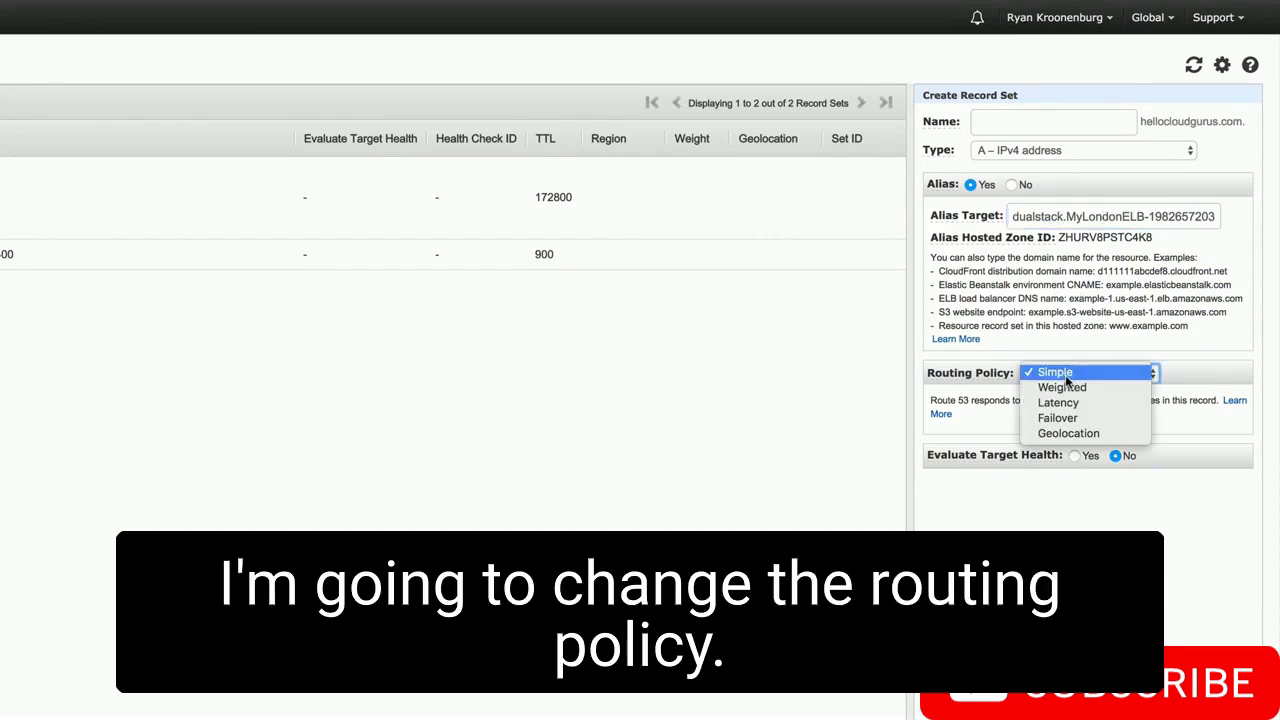
{"action": "left_click", "coordinate": [1072, 418]}
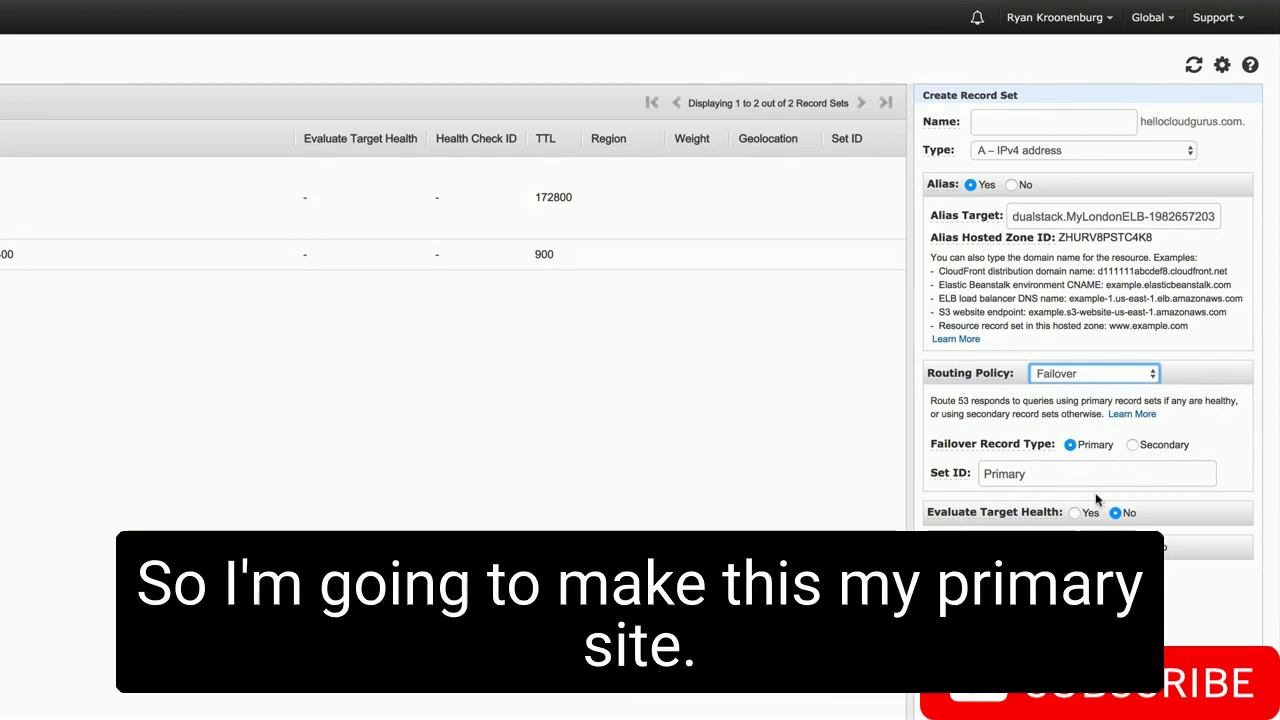
- Turn on Evaluate Target Health and associate MyLondonHealthCheck with the primary London record
{"action": "left_click", "coordinate": [1073, 514]}
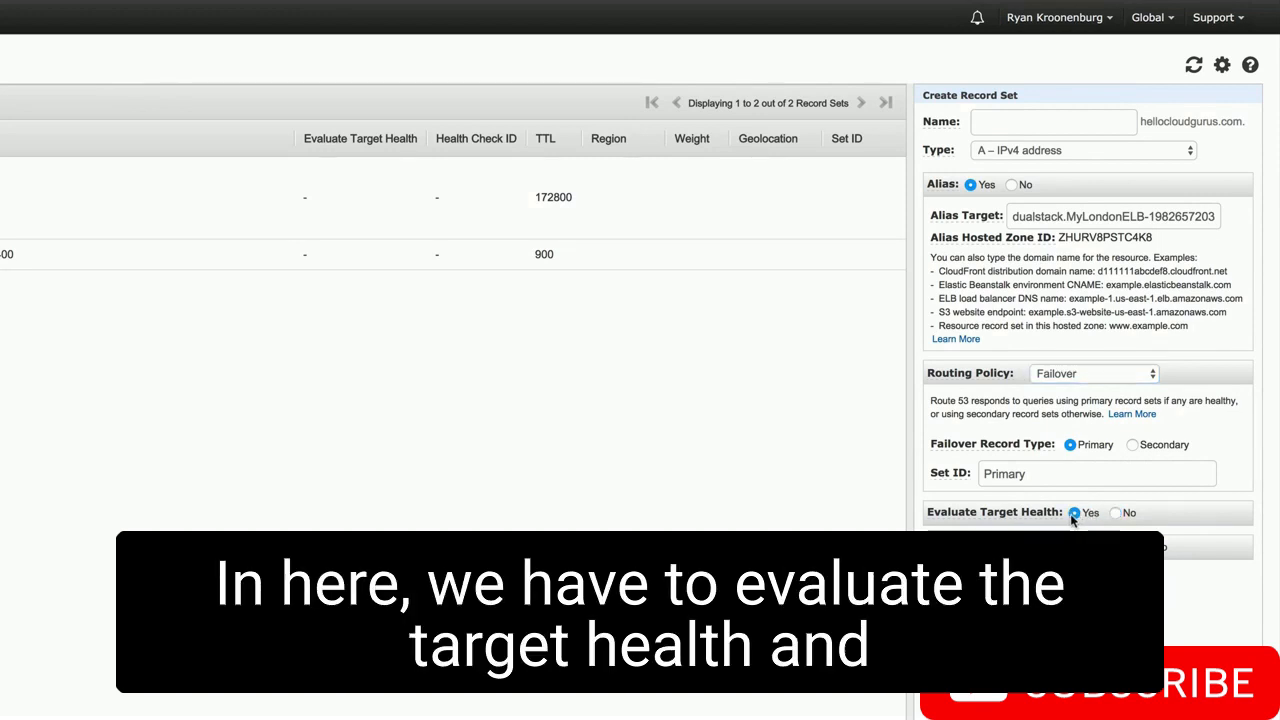
{"action": "left_click", "coordinate": [1106, 547]}
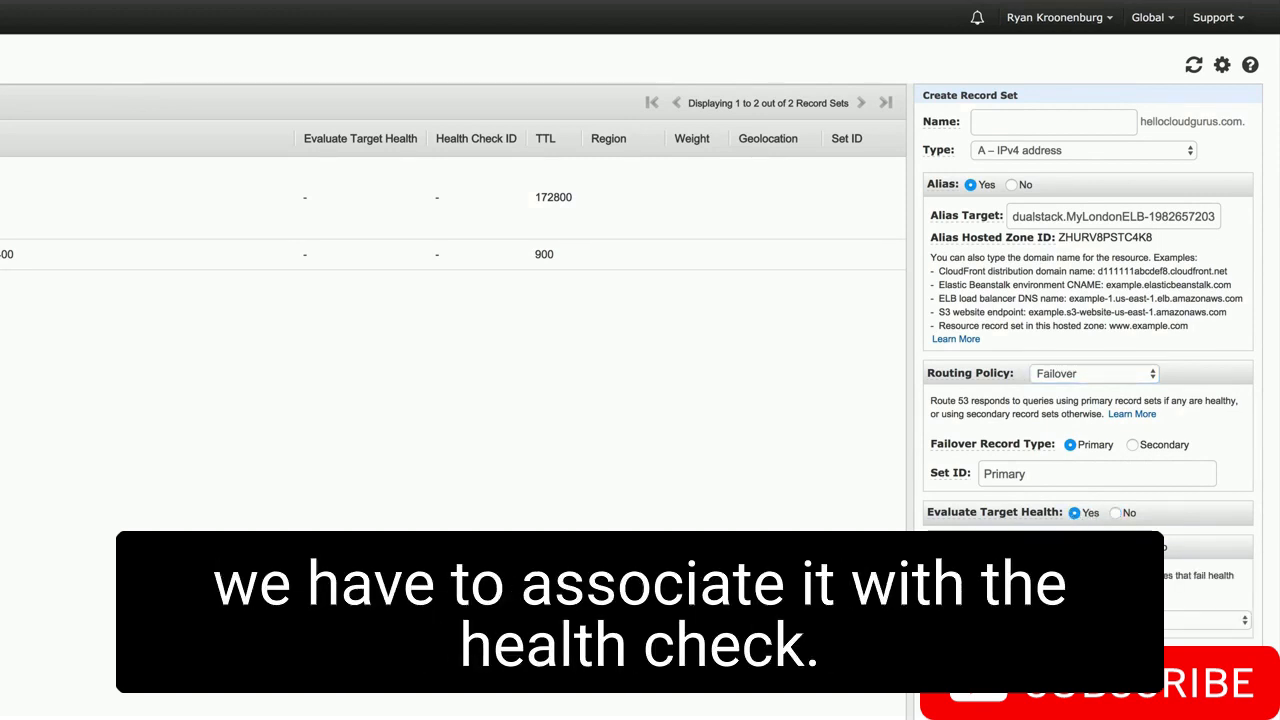
{"action": "left_click", "coordinate": [1140, 620]}
{"action": "left_click", "coordinate": [1140, 600]}
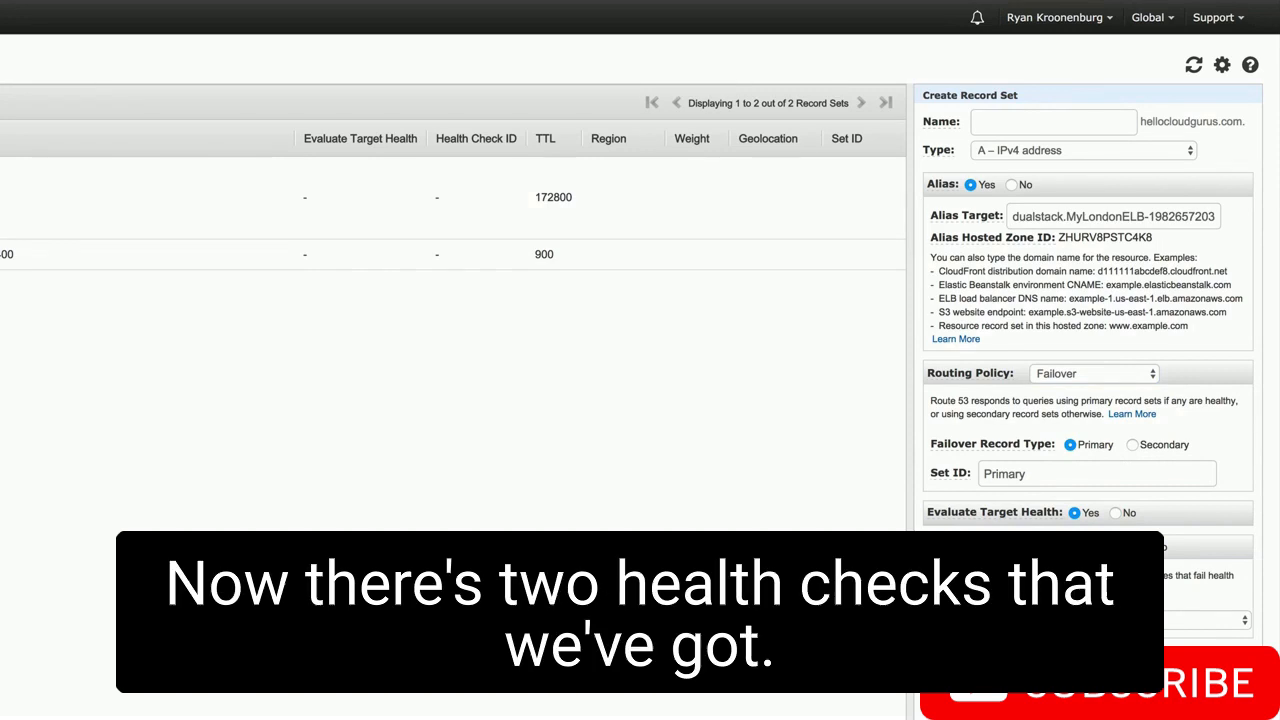
{"action": "left_click", "coordinate": [1130, 620]}
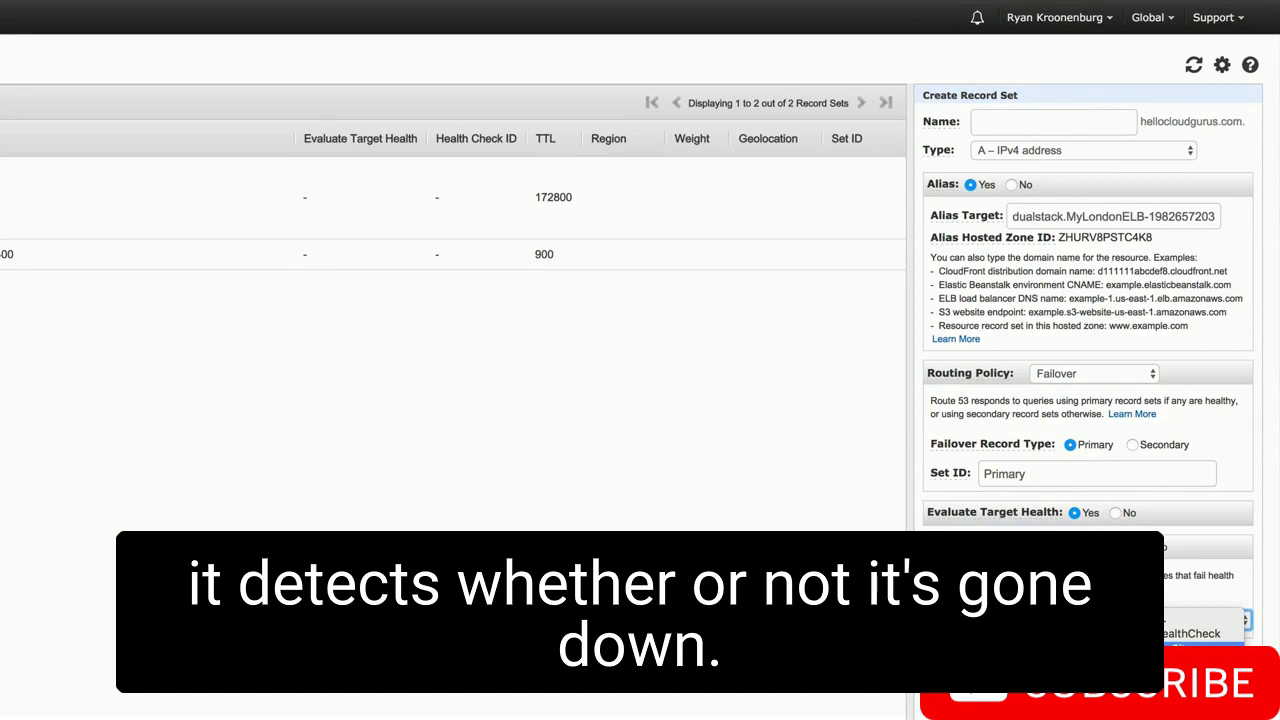
{"action": "left_click", "coordinate": [1152, 647]}
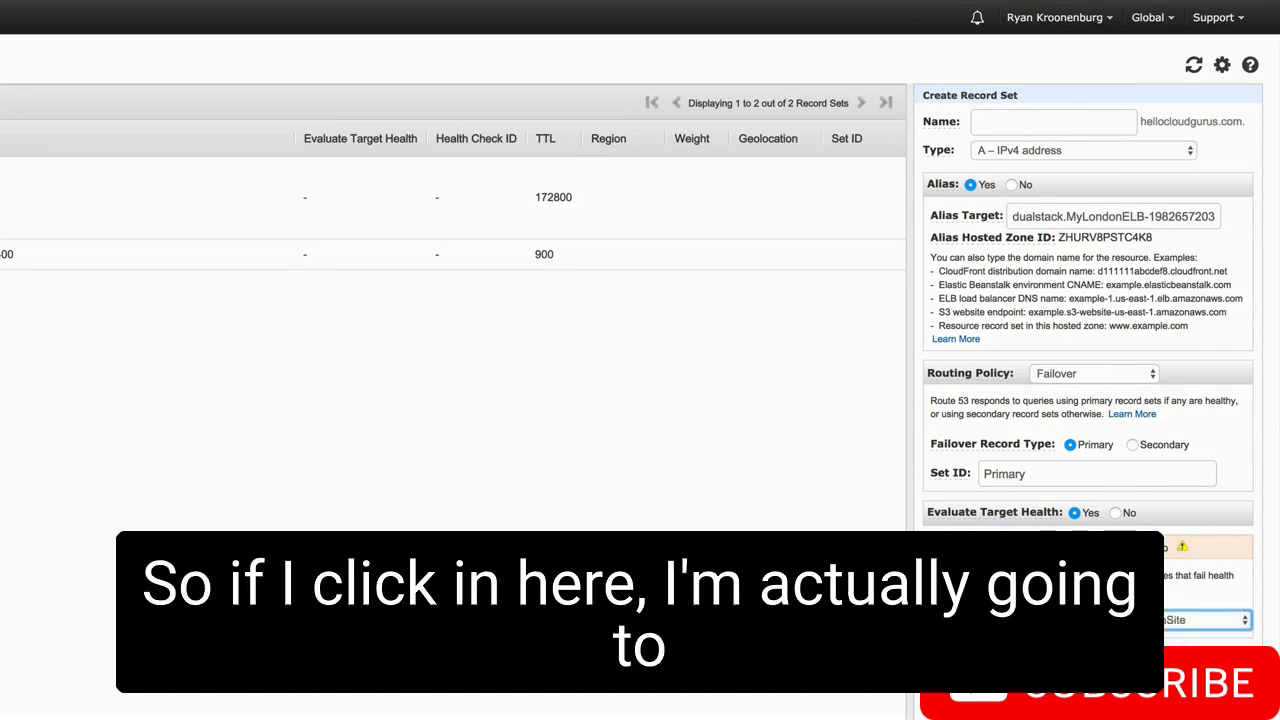
{"action": "scroll", "coordinate": [640, 360], "scroll_direction": "down", "scroll_amount": 5}
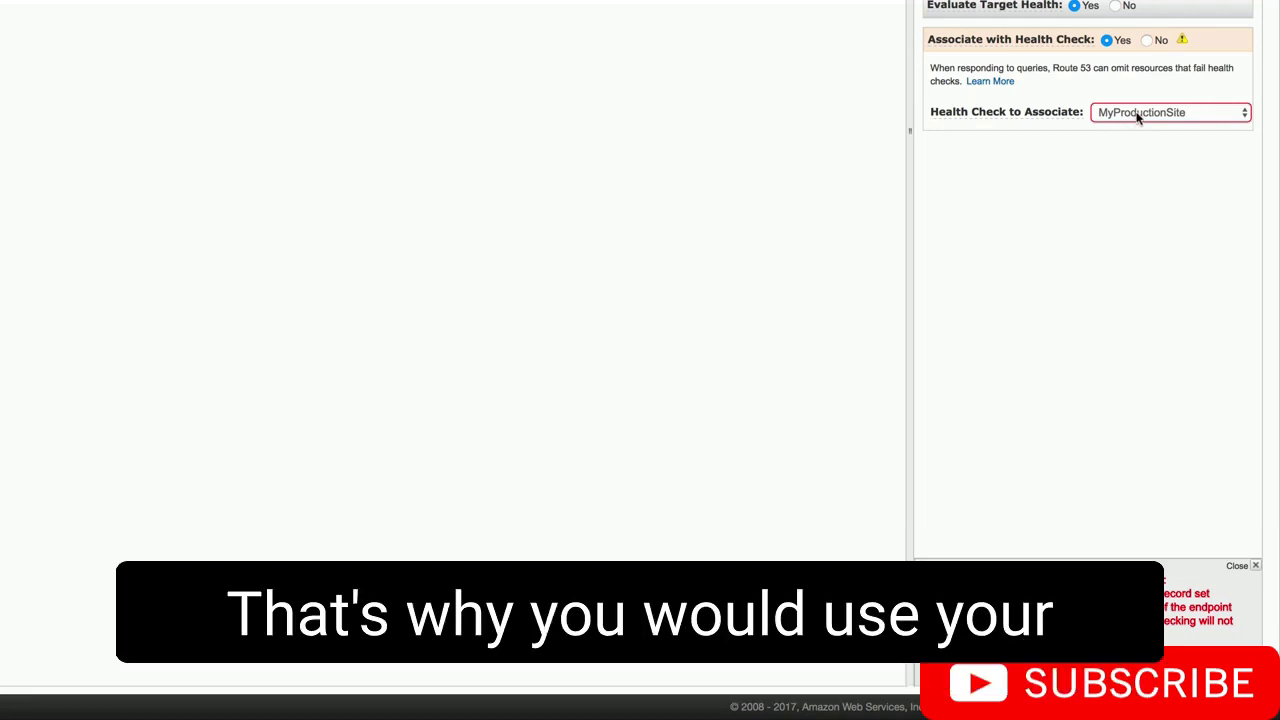
{"action": "left_click", "coordinate": [1137, 114]}
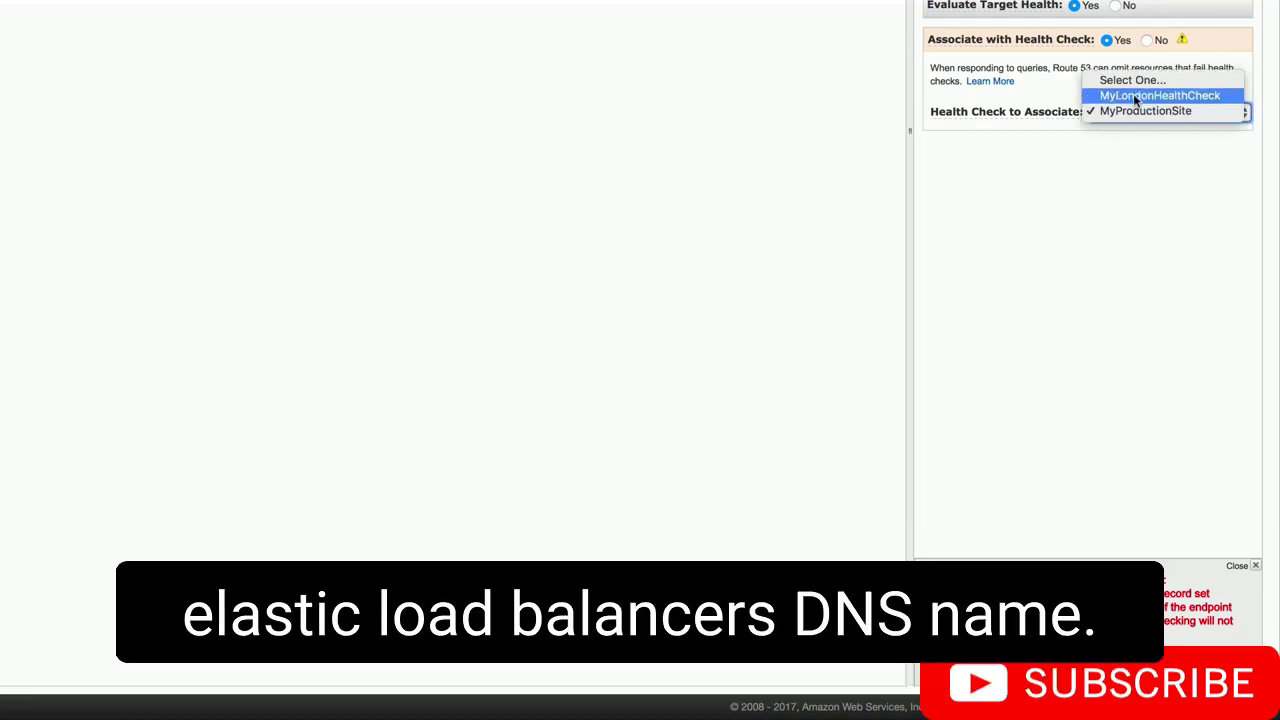
{"action": "left_click", "coordinate": [1134, 96]}
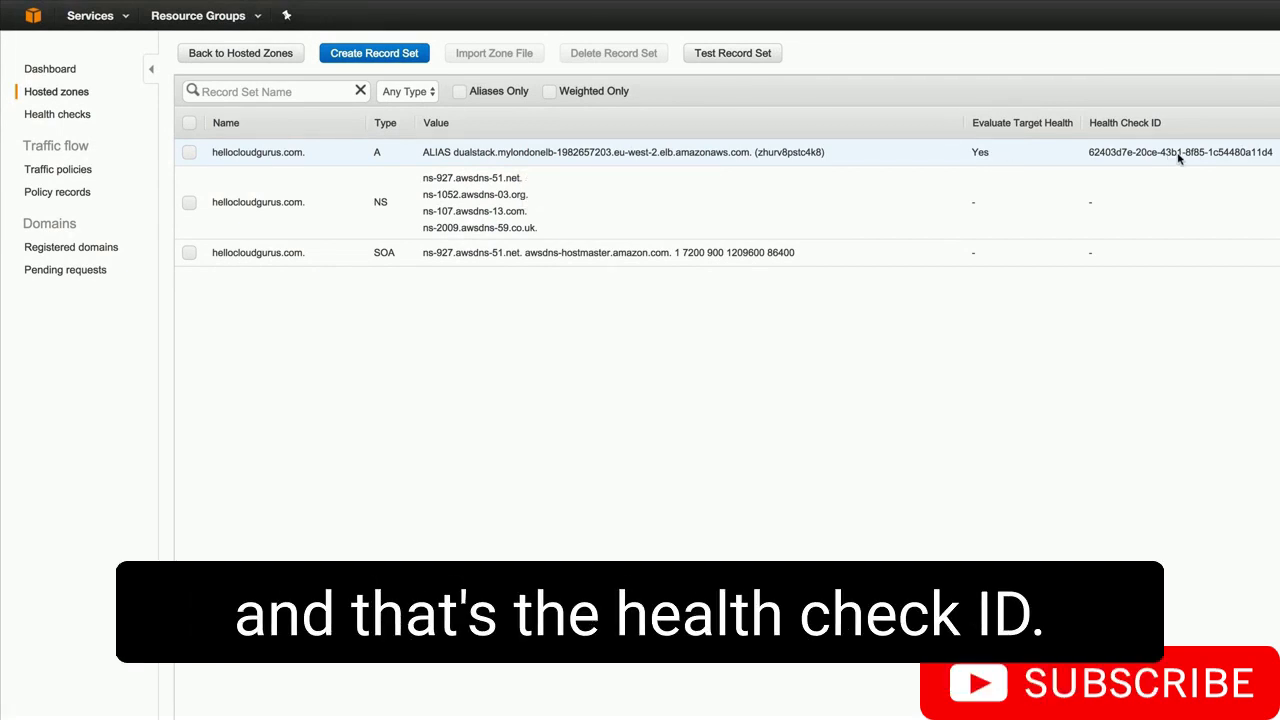
- Create a Secondary failover alias record targeting MySydneyELB for hellocloudgurus.com
{"action": "left_click", "coordinate": [374, 53]}
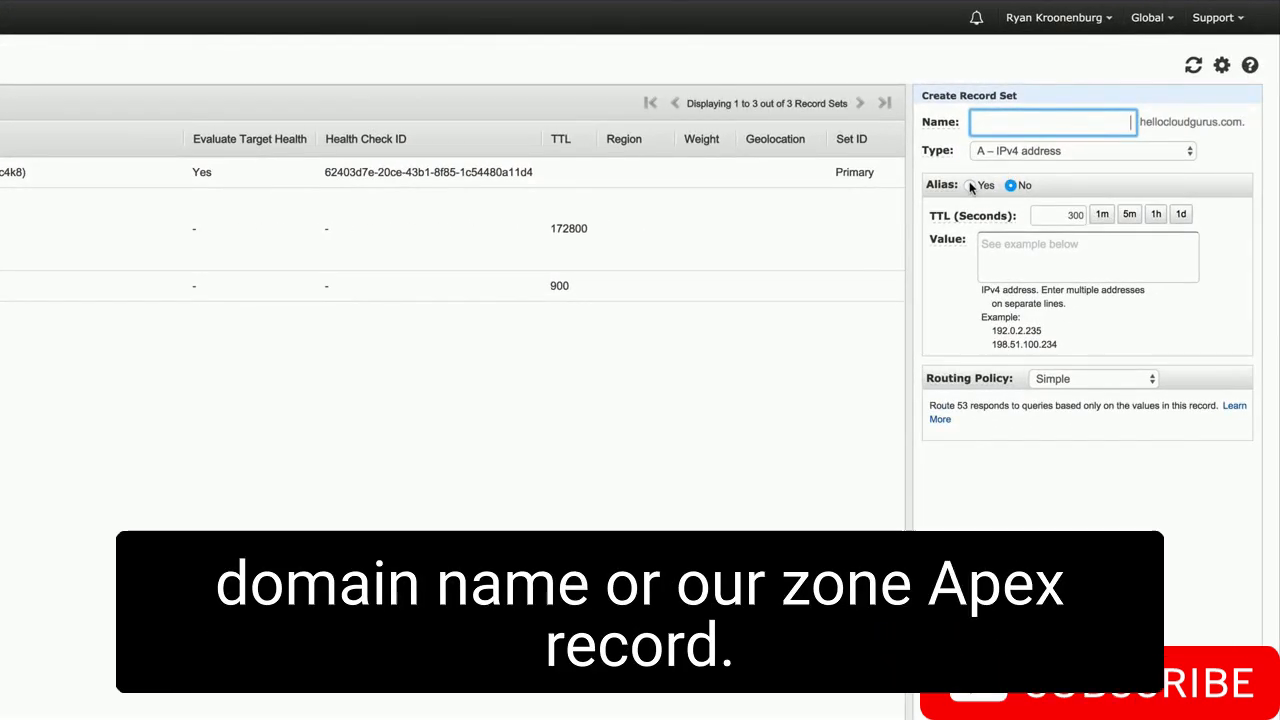
{"action": "left_click", "coordinate": [970, 186]}
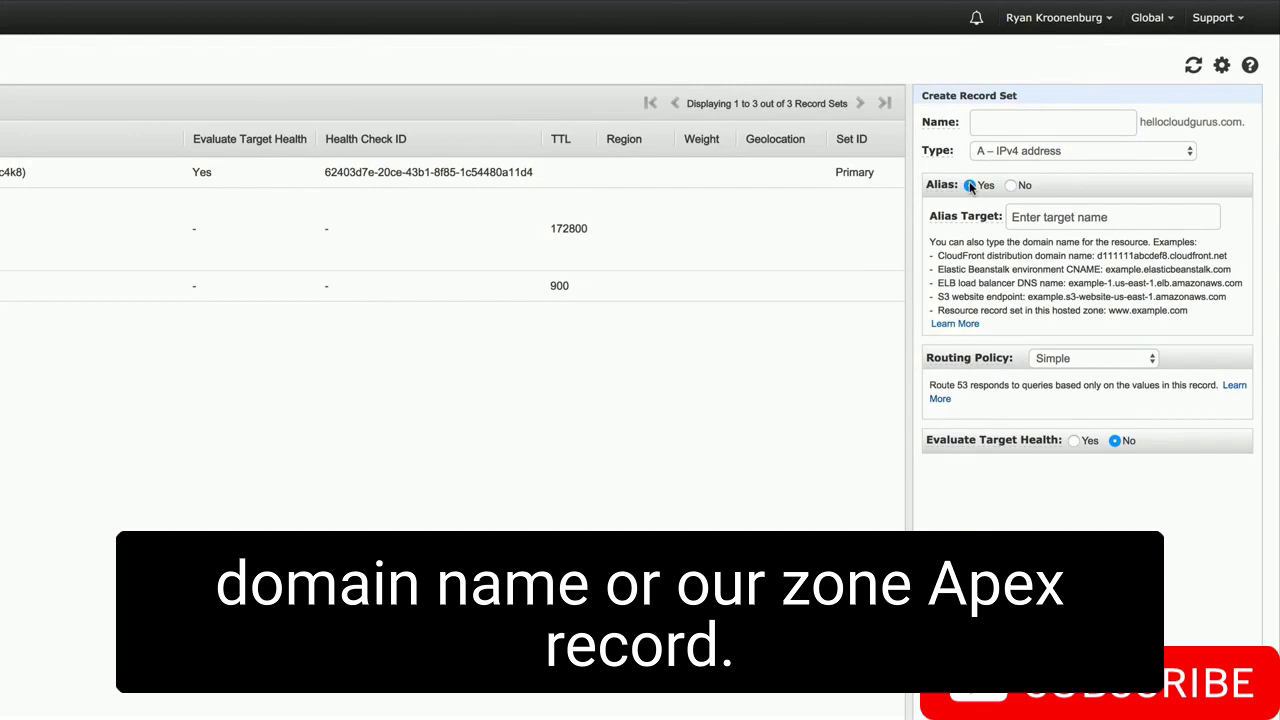
{"action": "left_click", "coordinate": [1044, 217]}
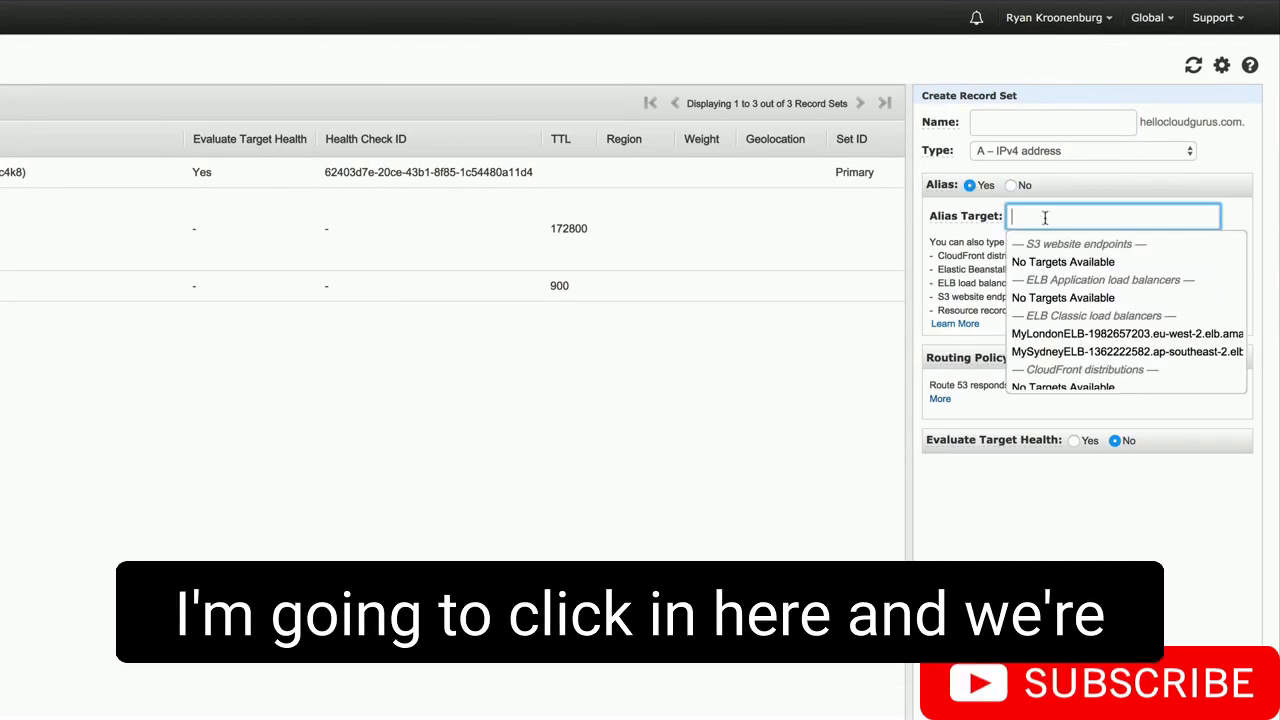
{"action": "left_click", "coordinate": [1070, 352]}
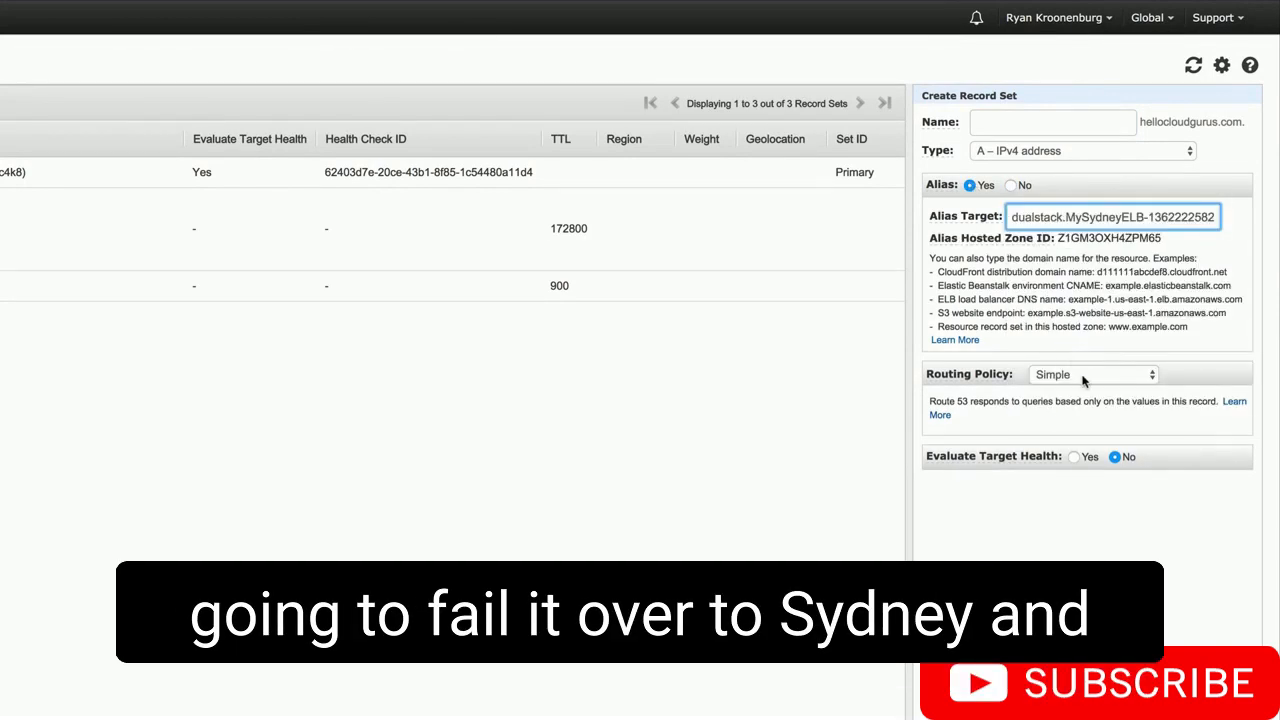
{"action": "left_click", "coordinate": [1085, 374]}
{"action": "left_click", "coordinate": [1083, 420]}
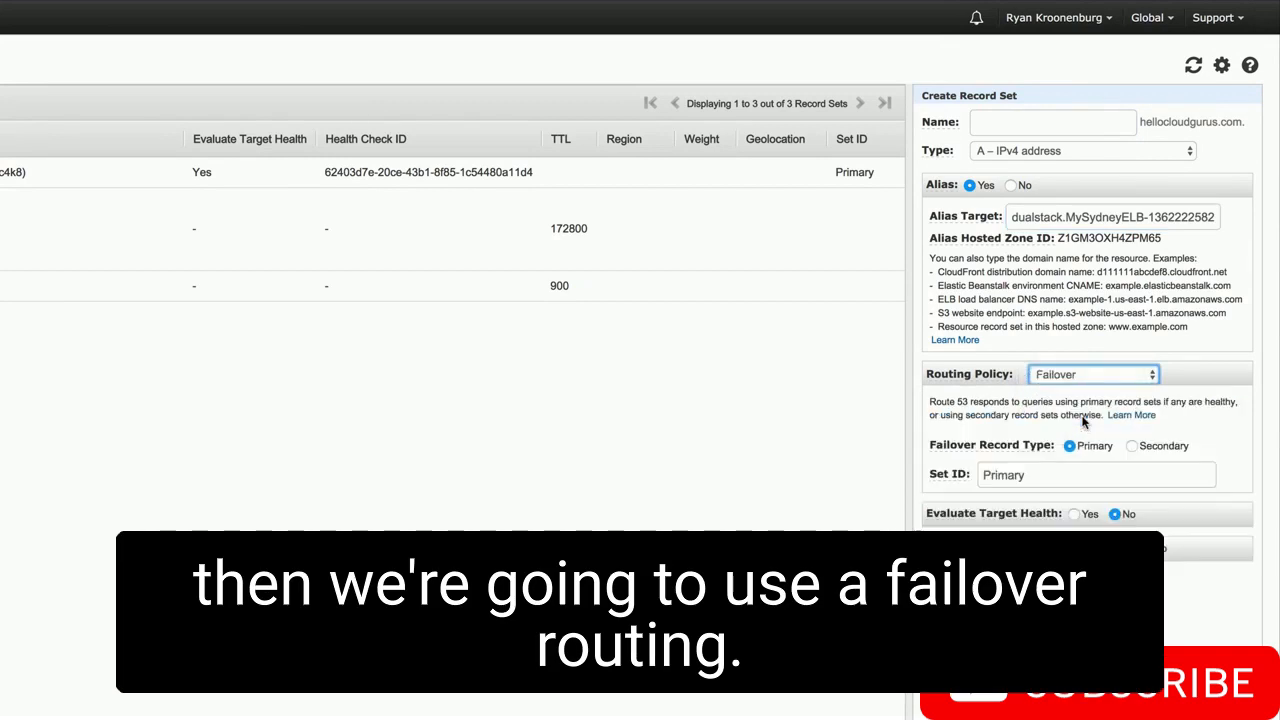
{"action": "left_click", "coordinate": [1132, 446]}
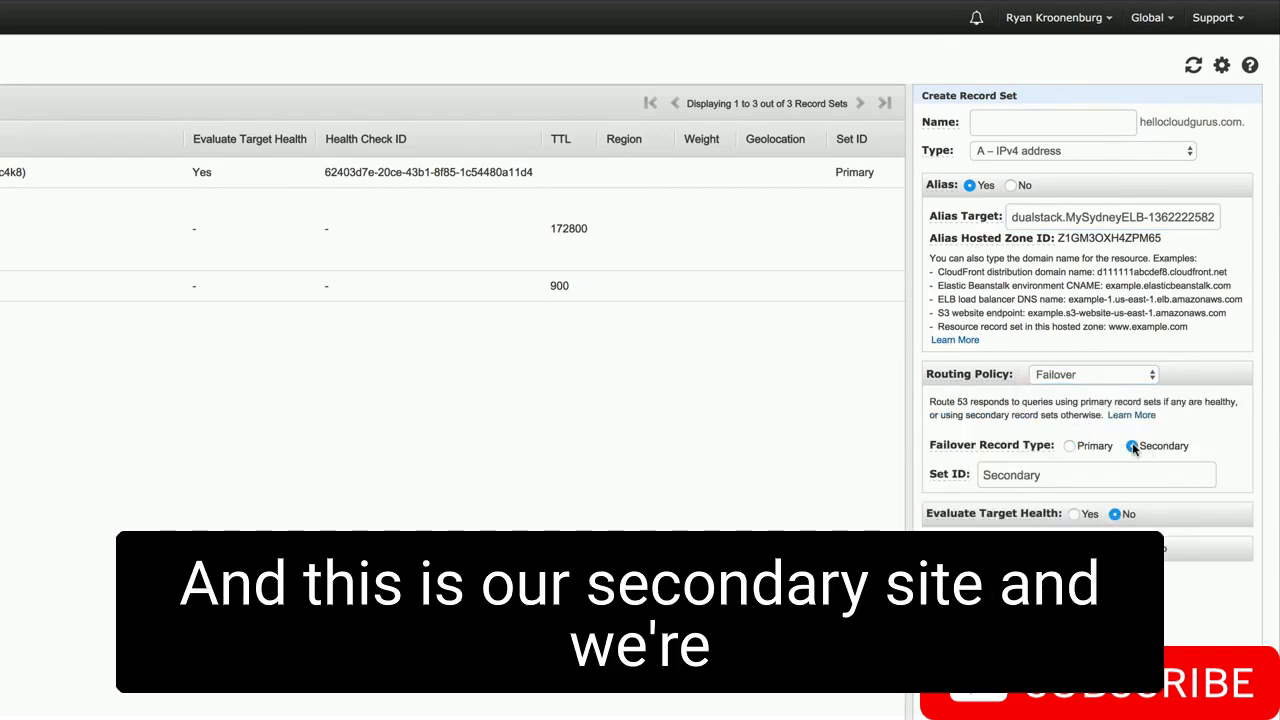
{"action": "scroll", "coordinate": [1120, 457], "scroll_direction": "down", "scroll_amount": 8}
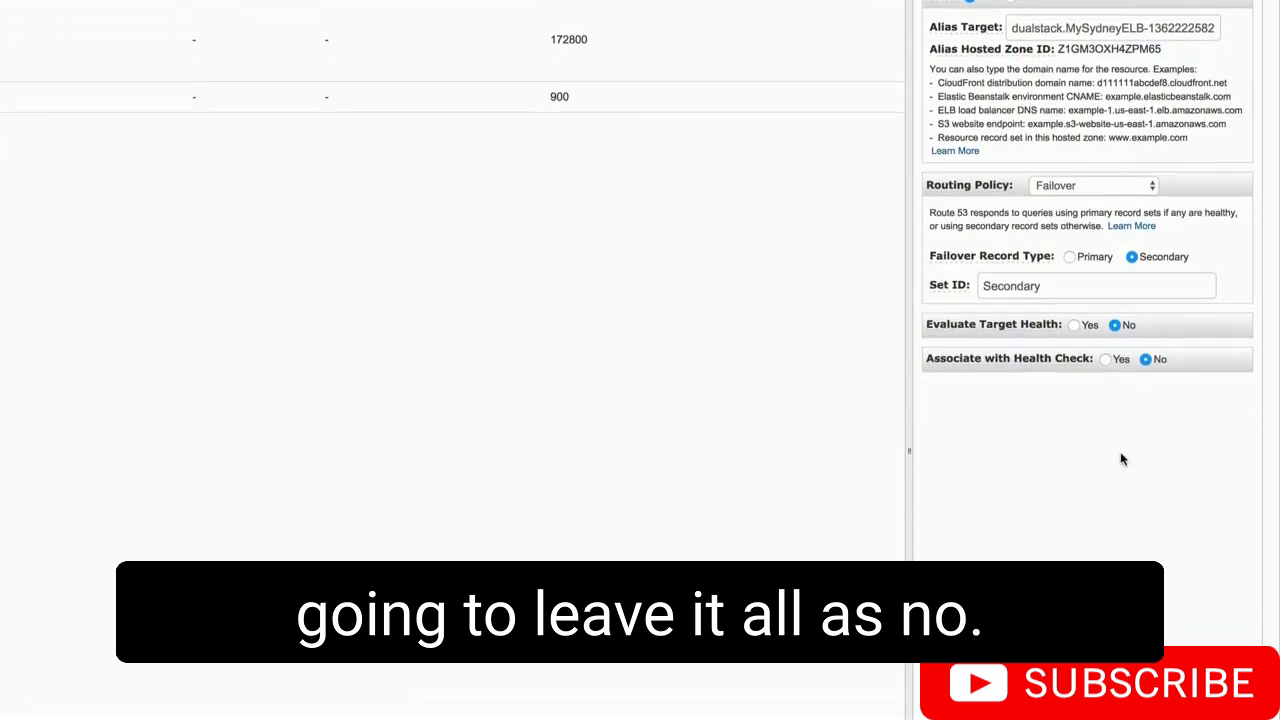
{"action": "left_click", "coordinate": [1088, 668]}
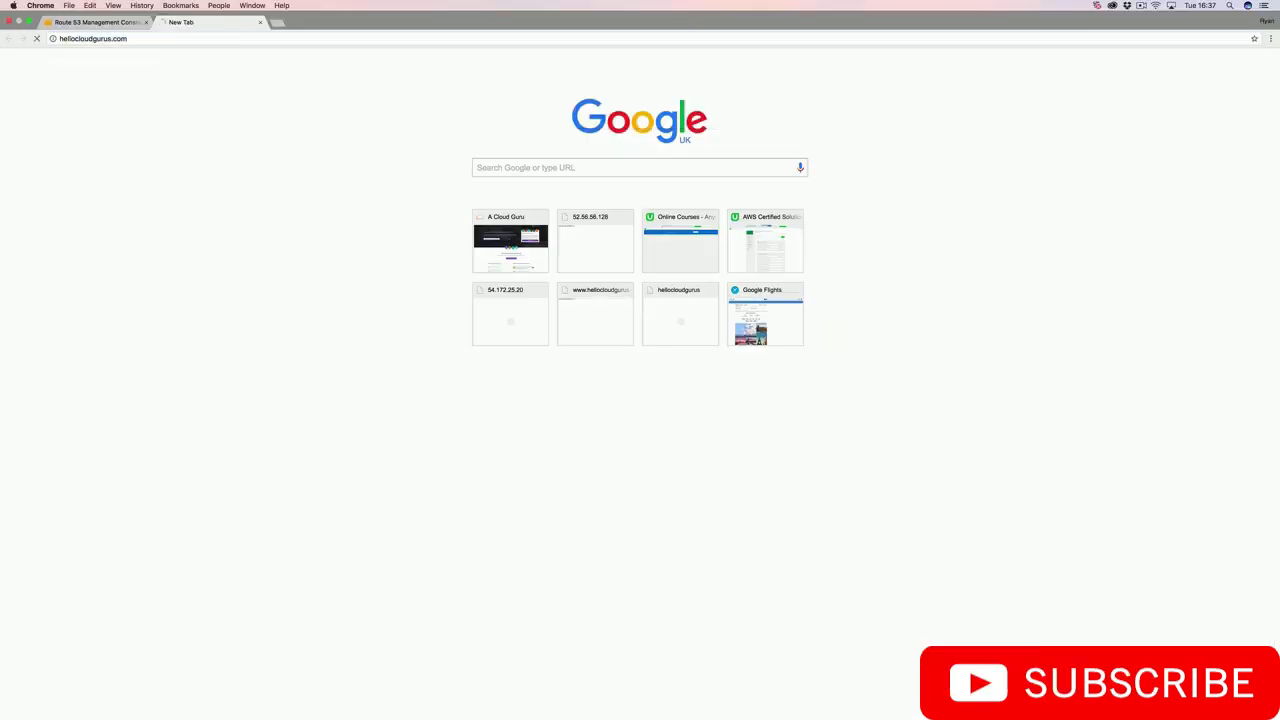
- Load hellocloudgurus.com in a new tab, reload to see the other London server, and return to Route 53
{"action": "key", "text": "Return"}
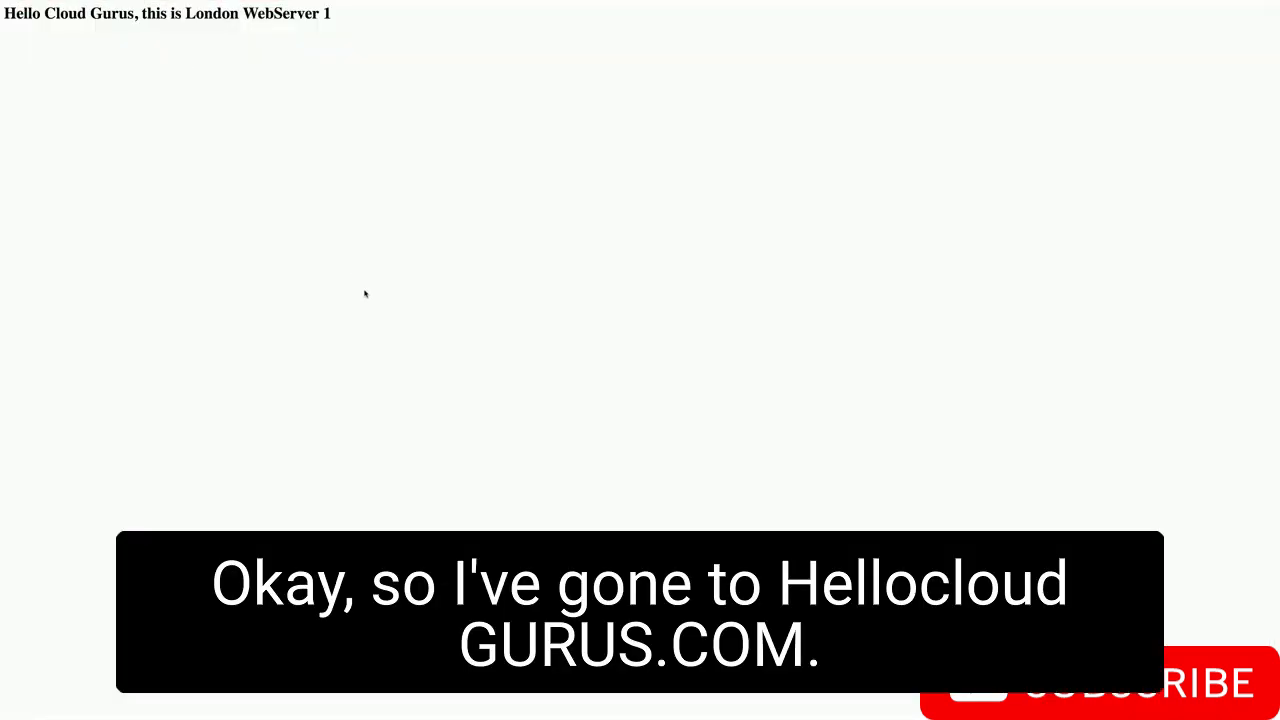
{"action": "key", "text": "F5"}
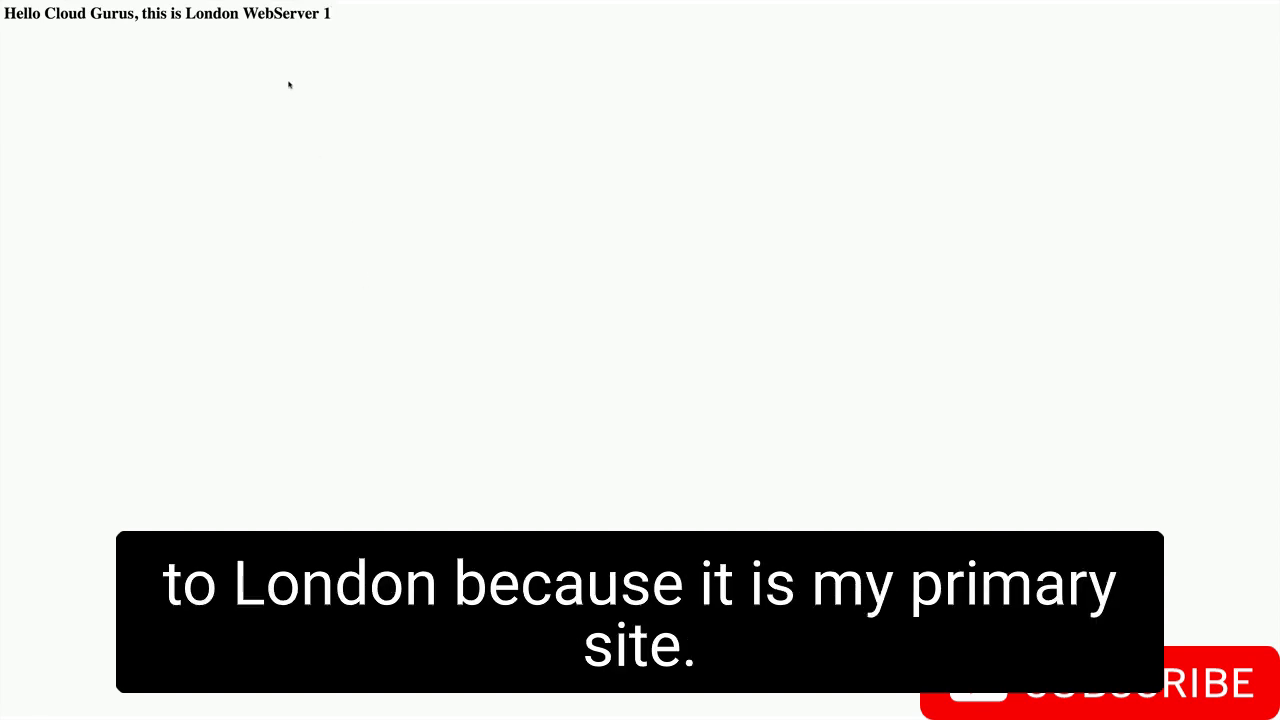
{"action": "left_click", "coordinate": [165, 32]}
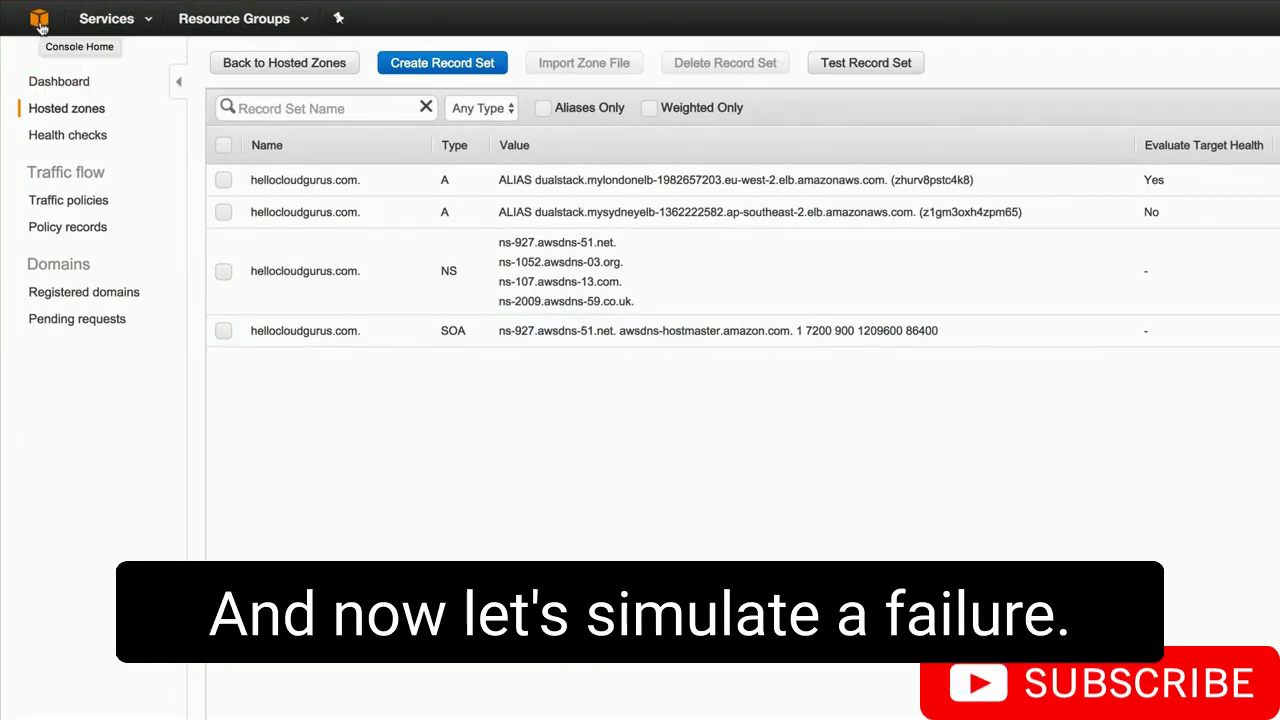
- Stop both EC2 instances, LondonWebServer1 and LondonWebServer2, from the running instances list
{"action": "left_click", "coordinate": [38, 22]}
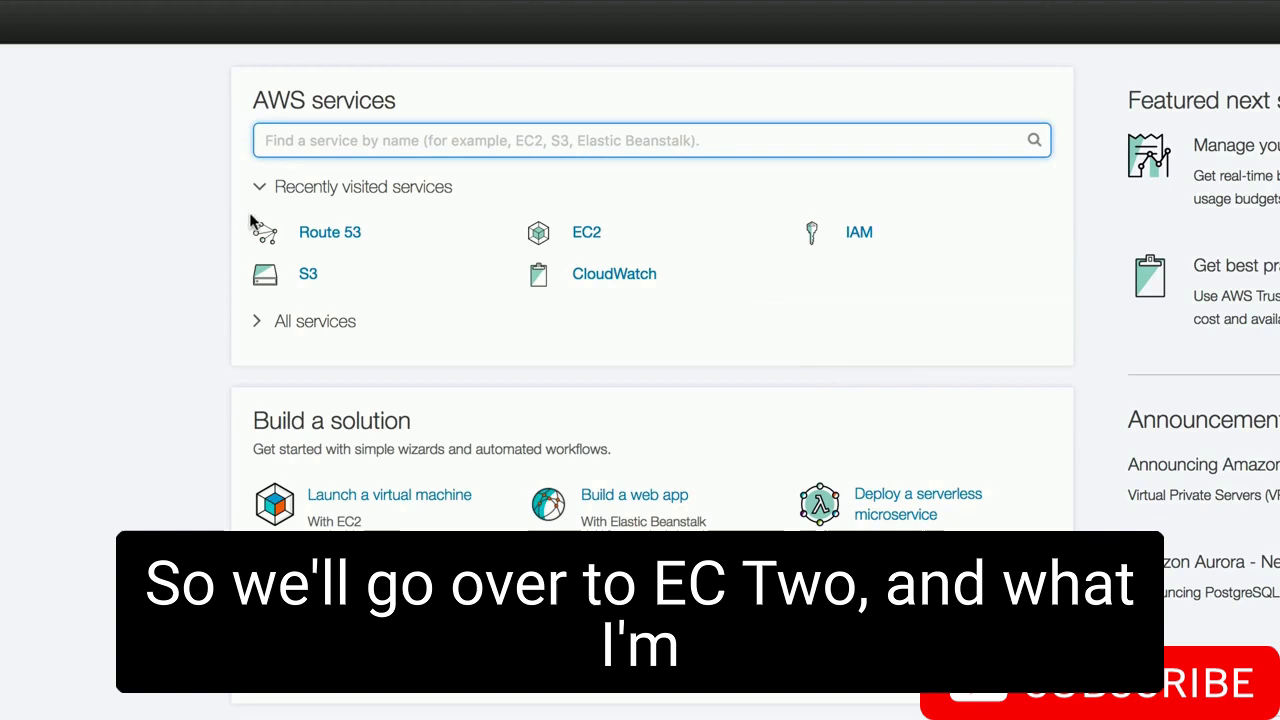
{"action": "left_click", "coordinate": [588, 236]}
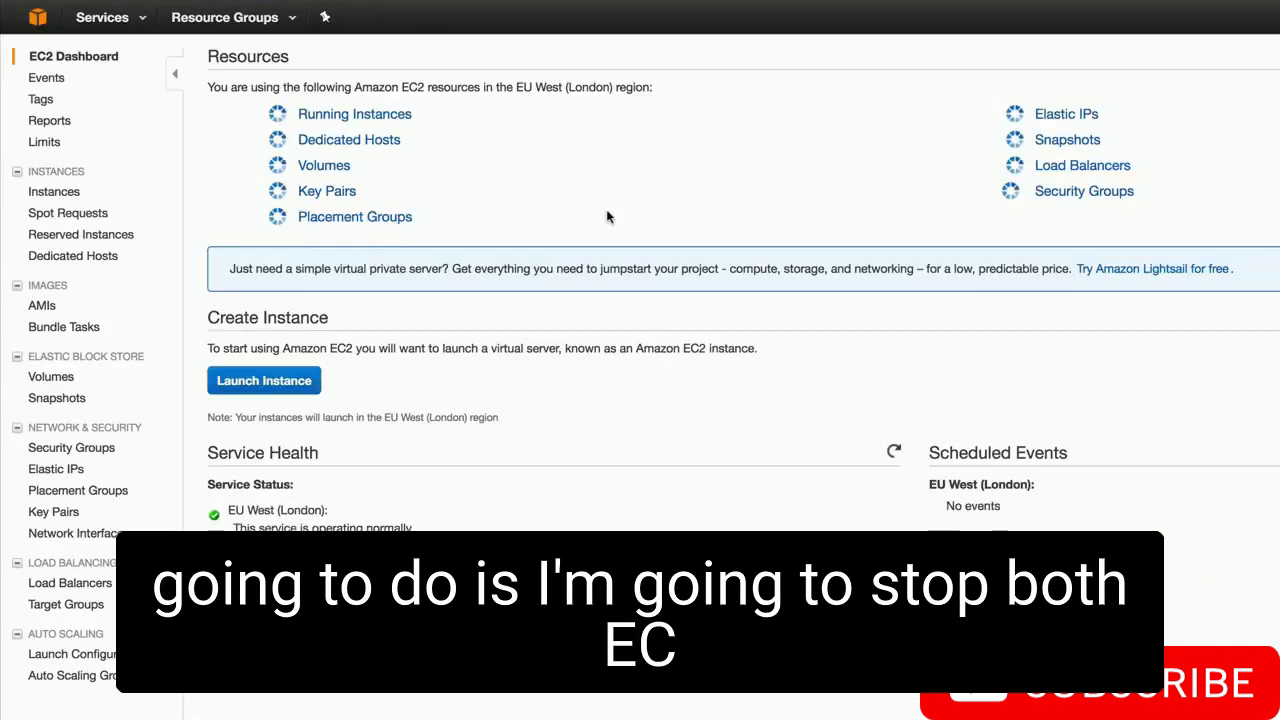
{"action": "left_click", "coordinate": [380, 120]}
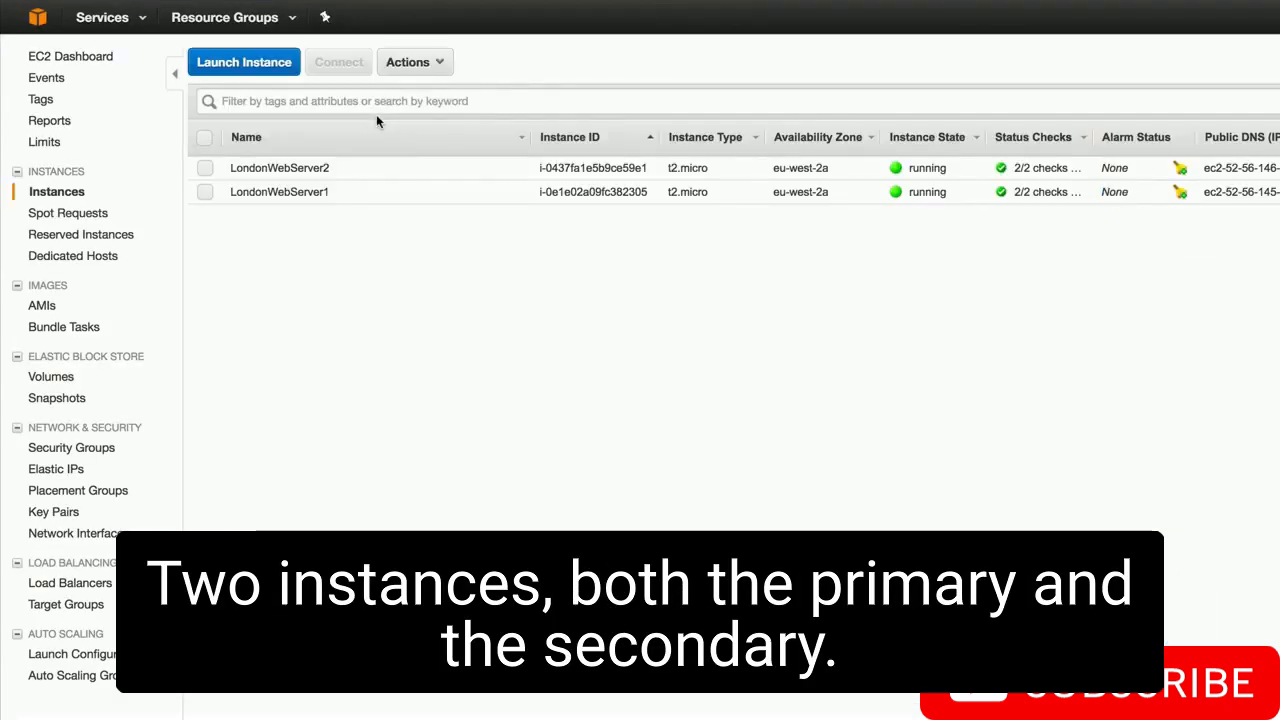
{"action": "left_click", "coordinate": [204, 137]}
{"action": "left_click", "coordinate": [408, 62]}
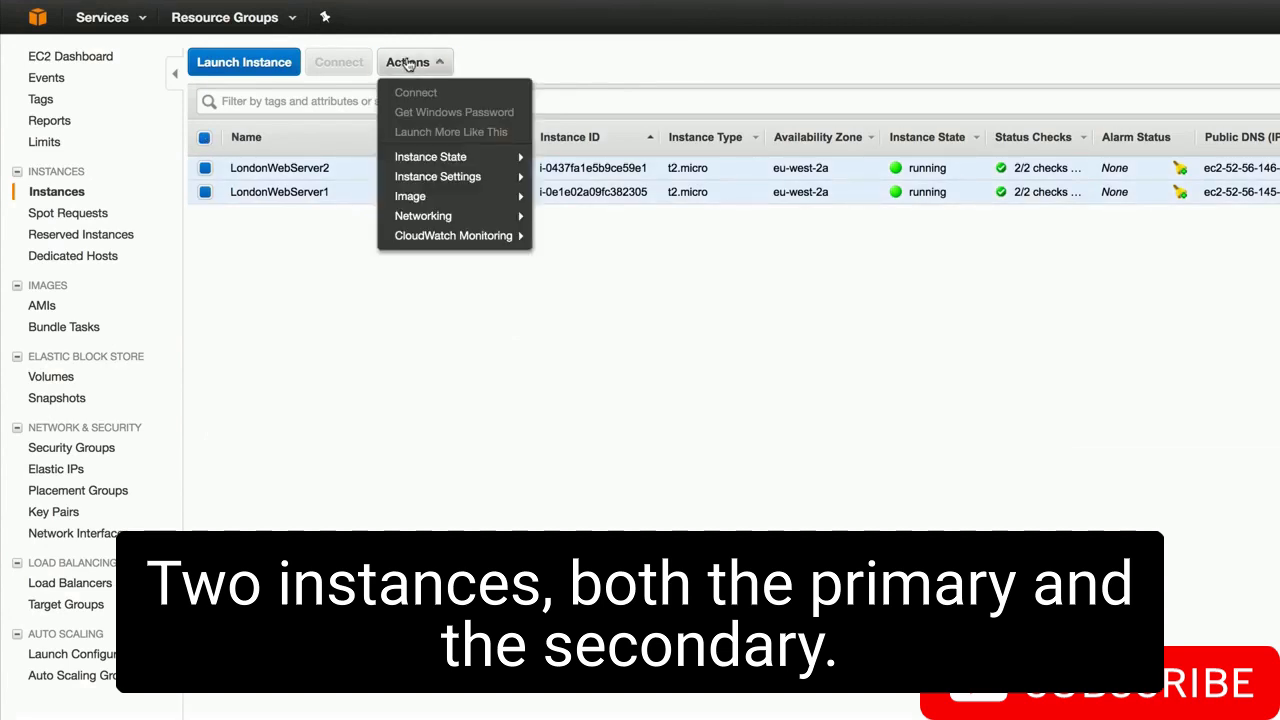
{"action": "mouse_move", "coordinate": [460, 177]}
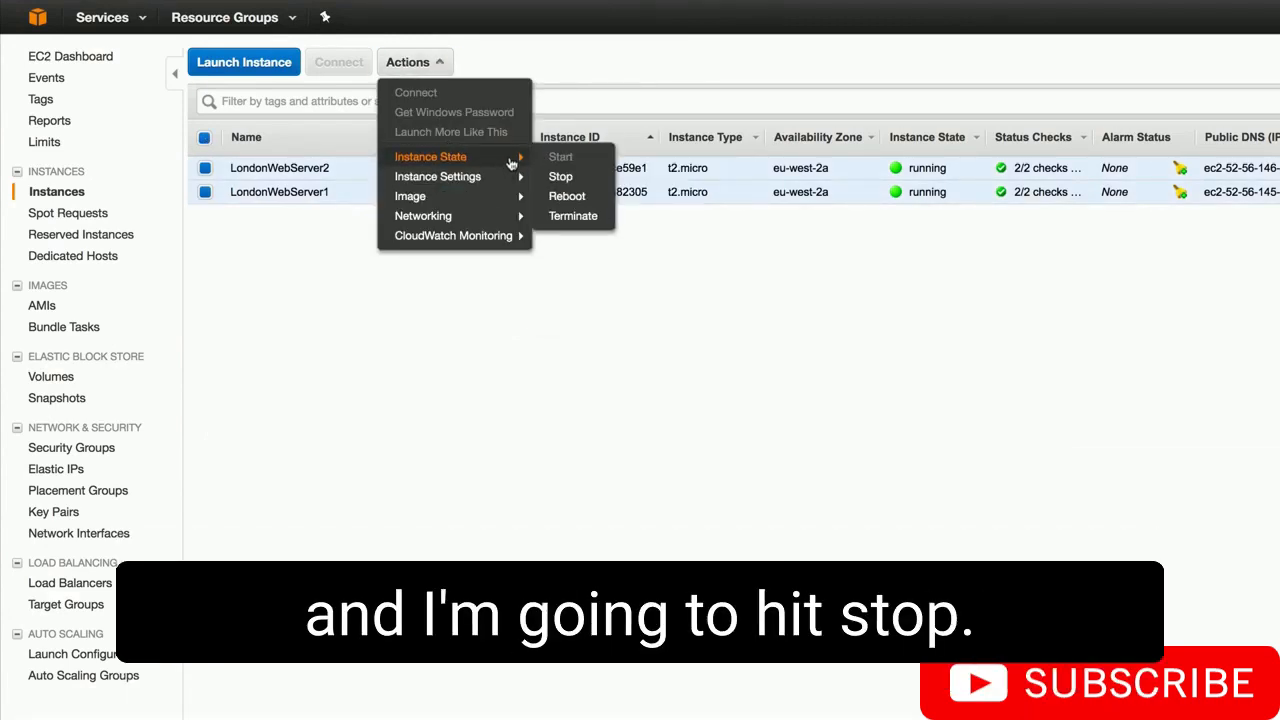
{"action": "left_click", "coordinate": [560, 177]}
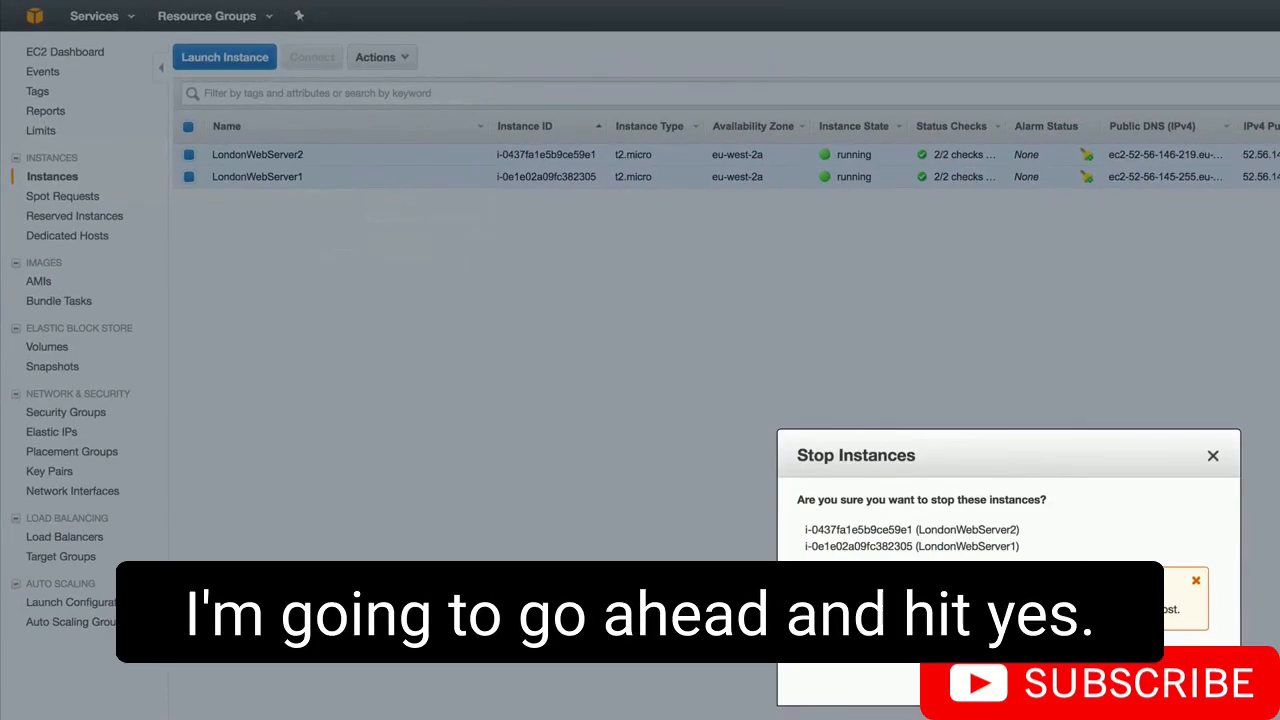
{"action": "left_click", "coordinate": [1180, 684]}
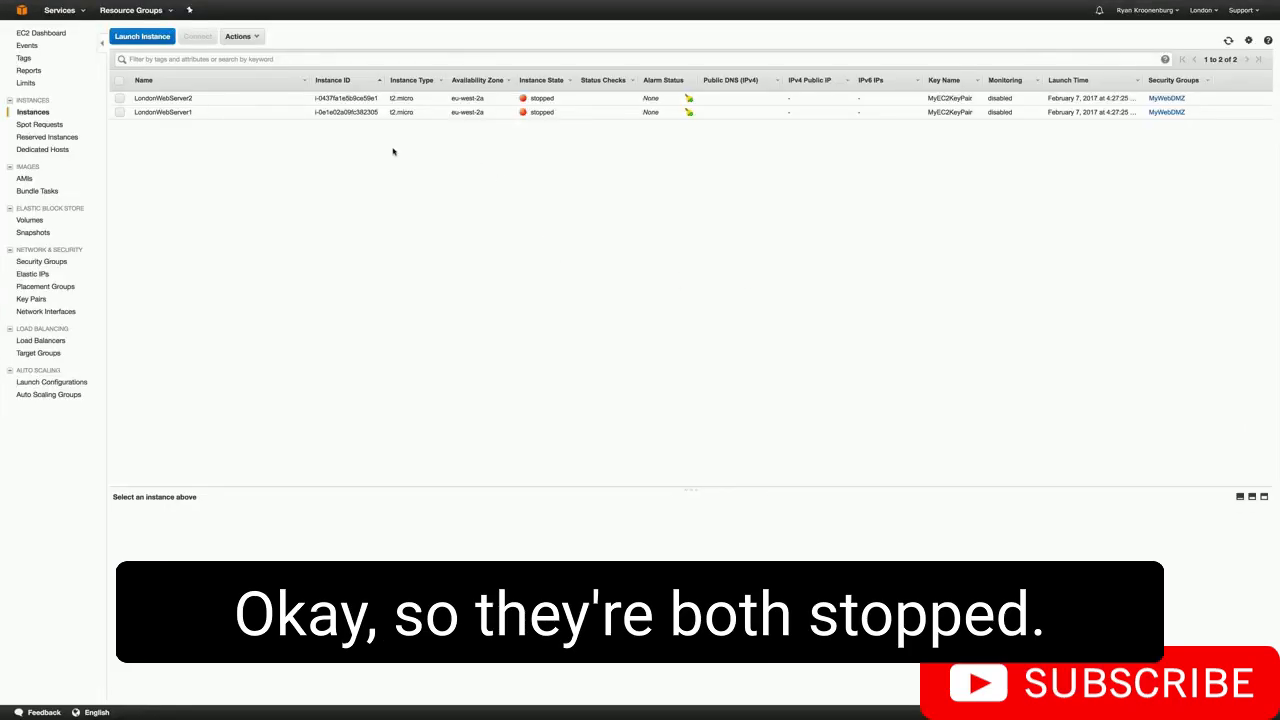
- Open the Route 53 health checks list showing MyLondonHealthCheck as Unhealthy
{"action": "left_click", "coordinate": [59, 10]}
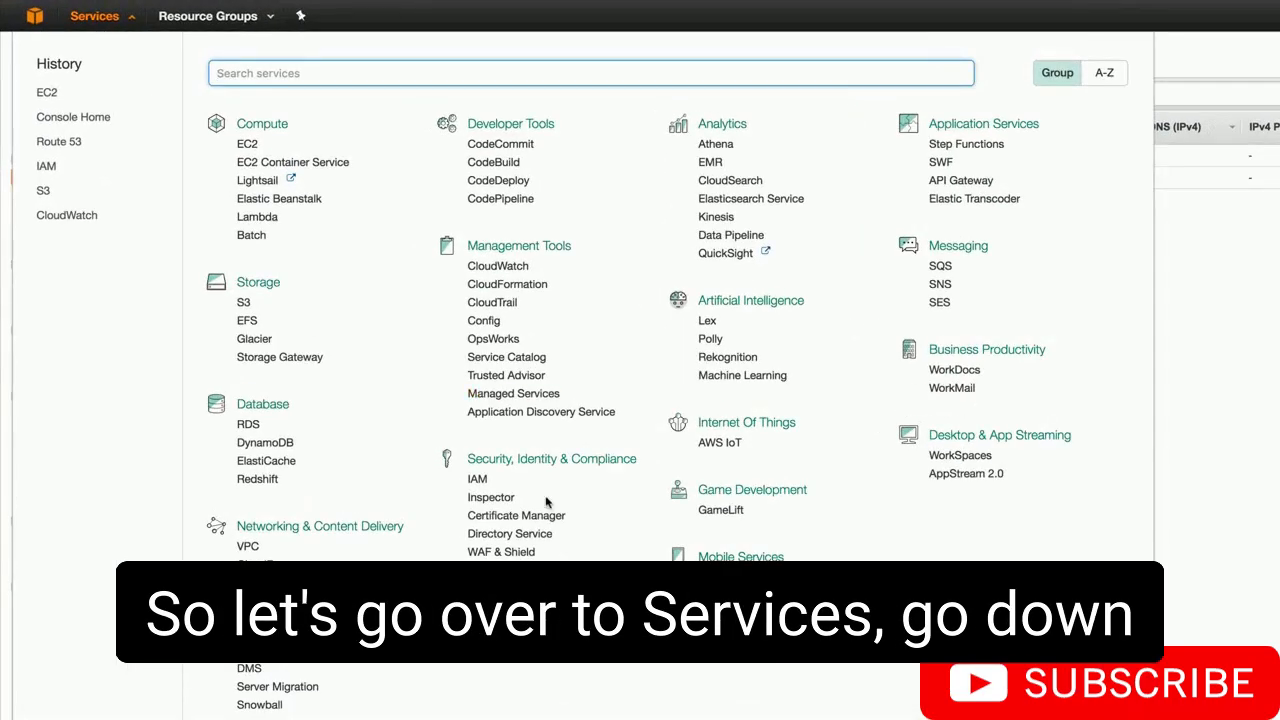
{"action": "left_click", "coordinate": [256, 600]}
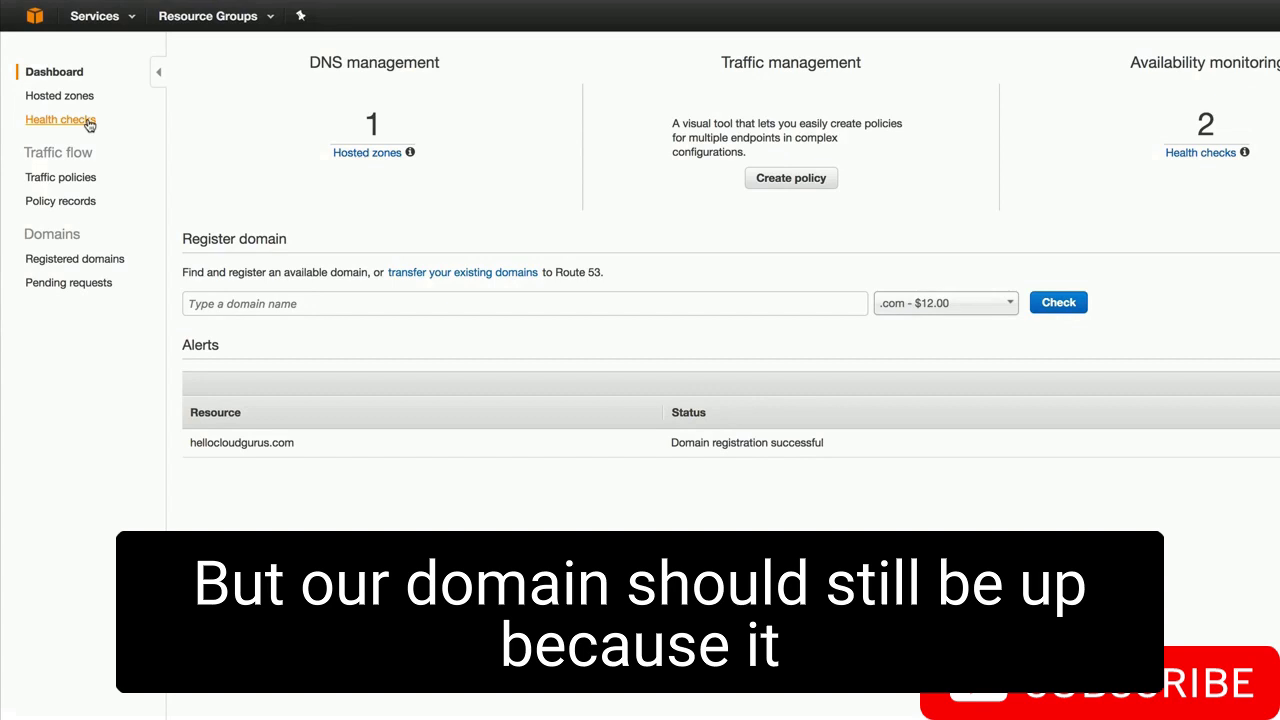
{"action": "left_click", "coordinate": [88, 121]}
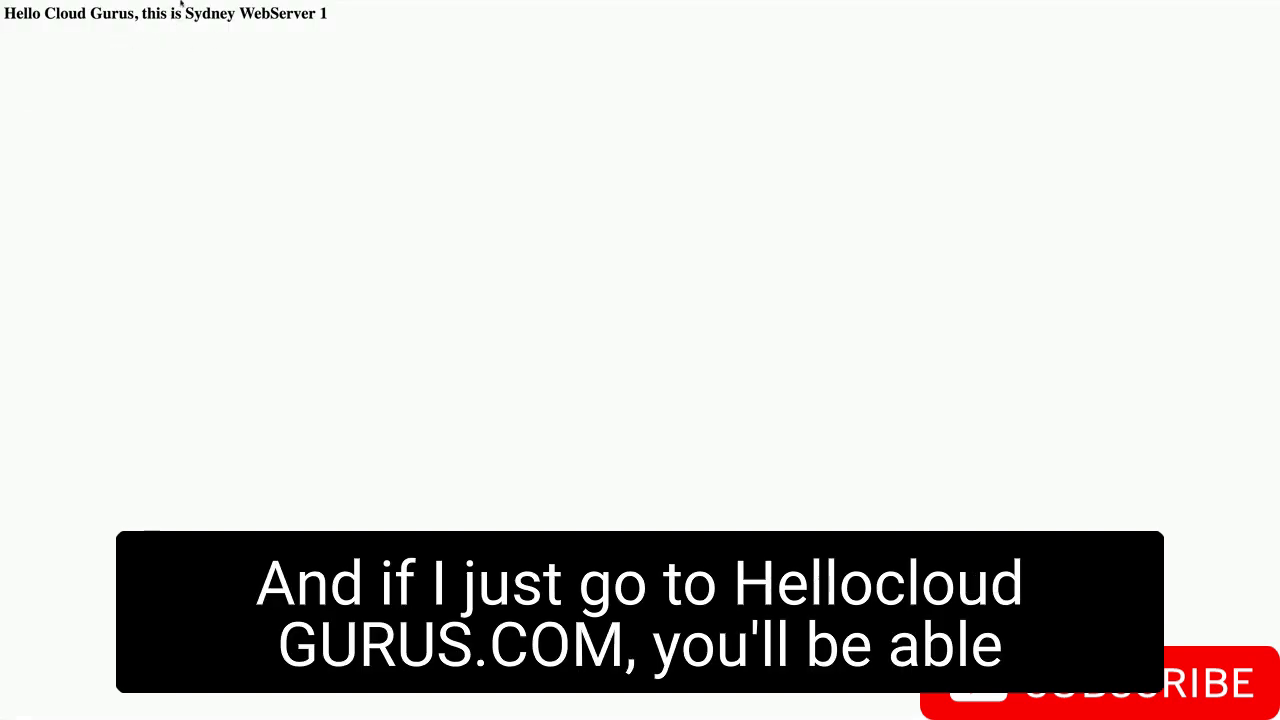
- Check that hellocloudgurus.com shows Sydney WebServer 1, then return to the Route 53 console tab
{"action": "mouse_move", "coordinate": [184, 5]}
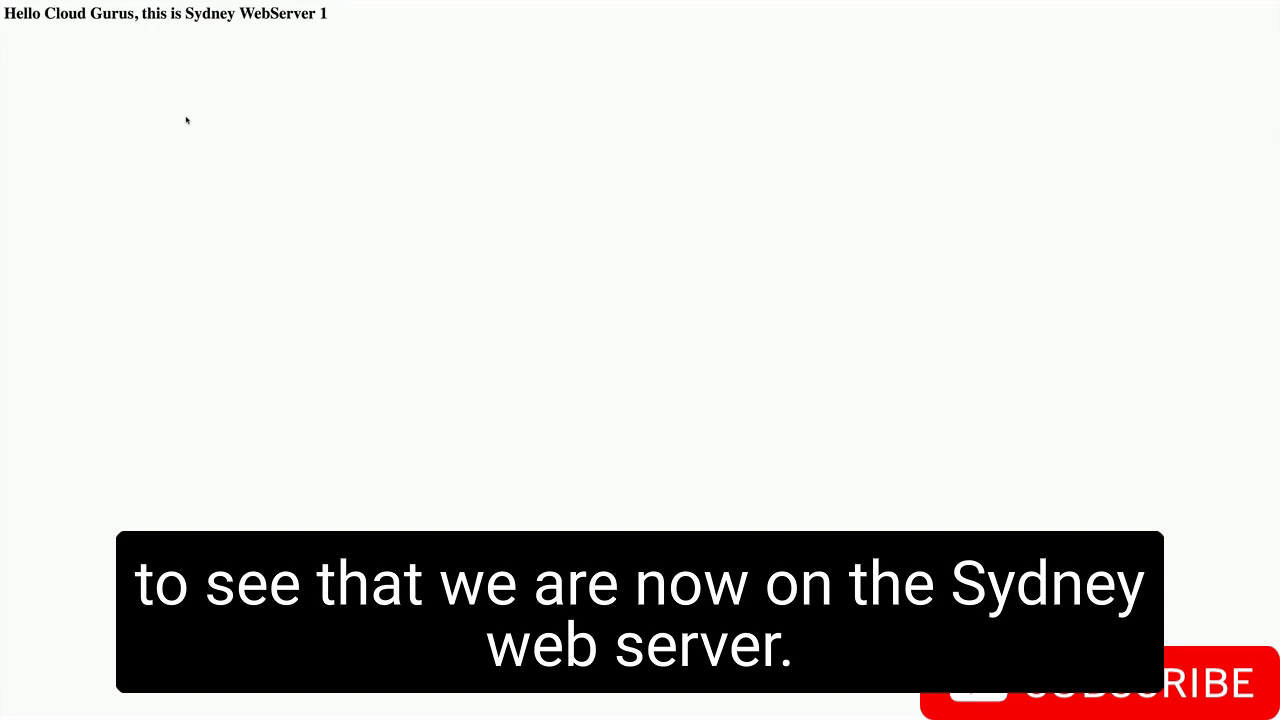
{"action": "left_click", "coordinate": [130, 26]}
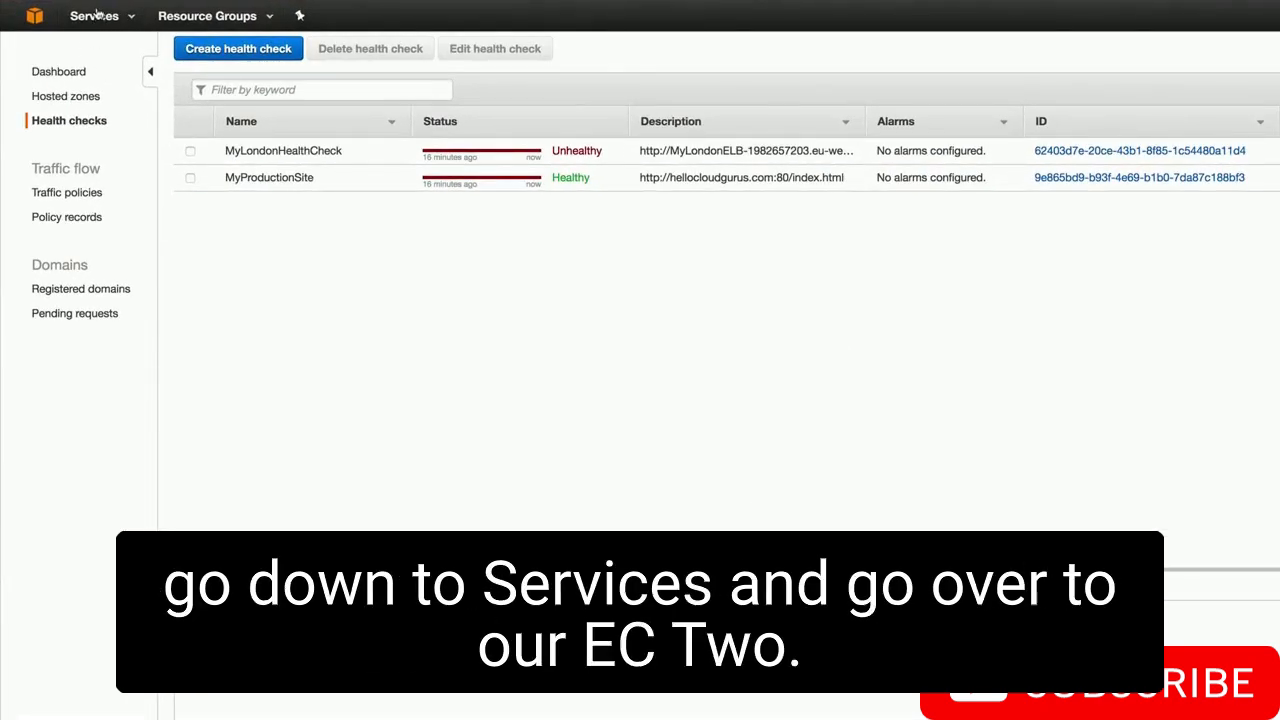
- List the running EC2 instances in the Asia Pacific (Sydney) region
{"action": "left_click", "coordinate": [97, 15]}
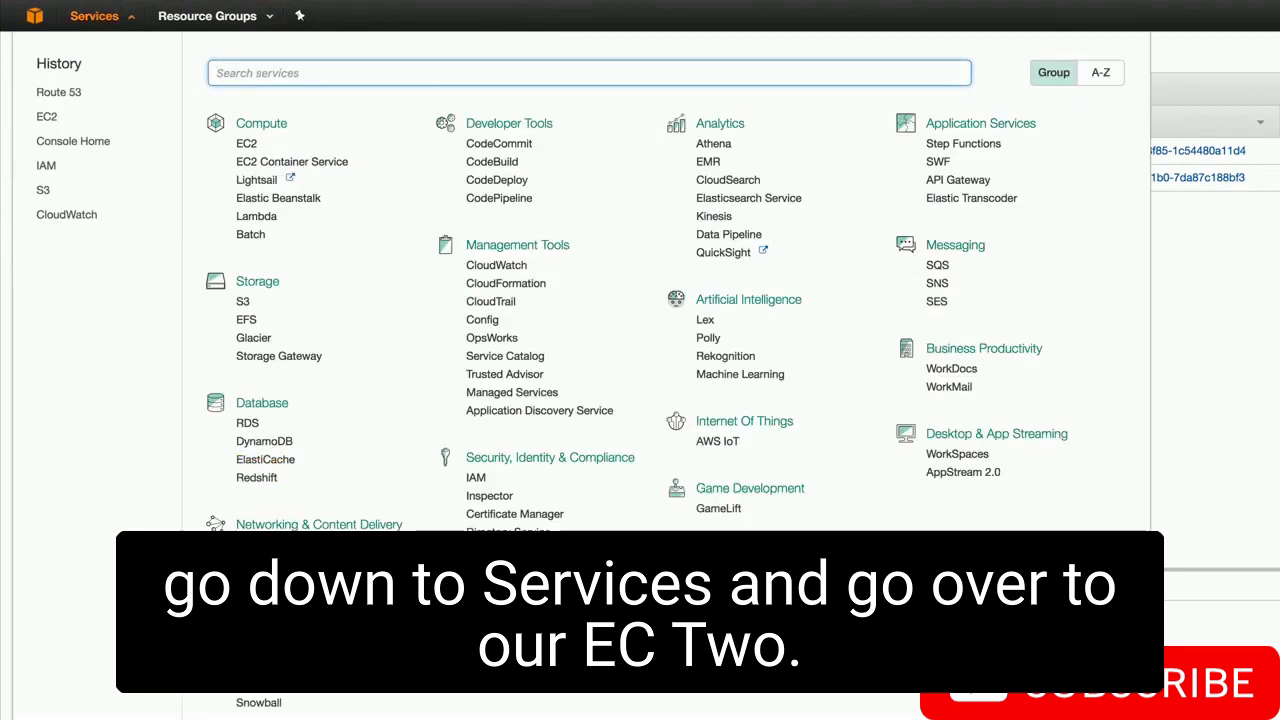
{"action": "left_click", "coordinate": [247, 146]}
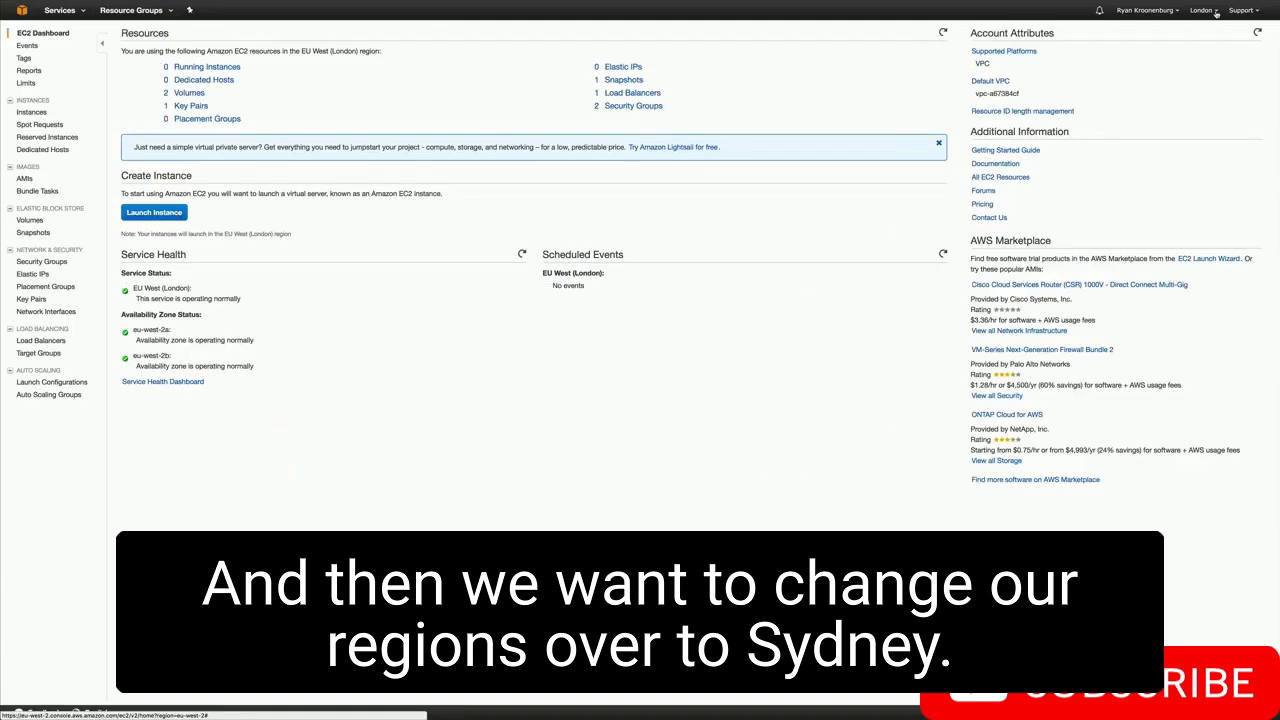
{"action": "left_click", "coordinate": [1213, 11]}
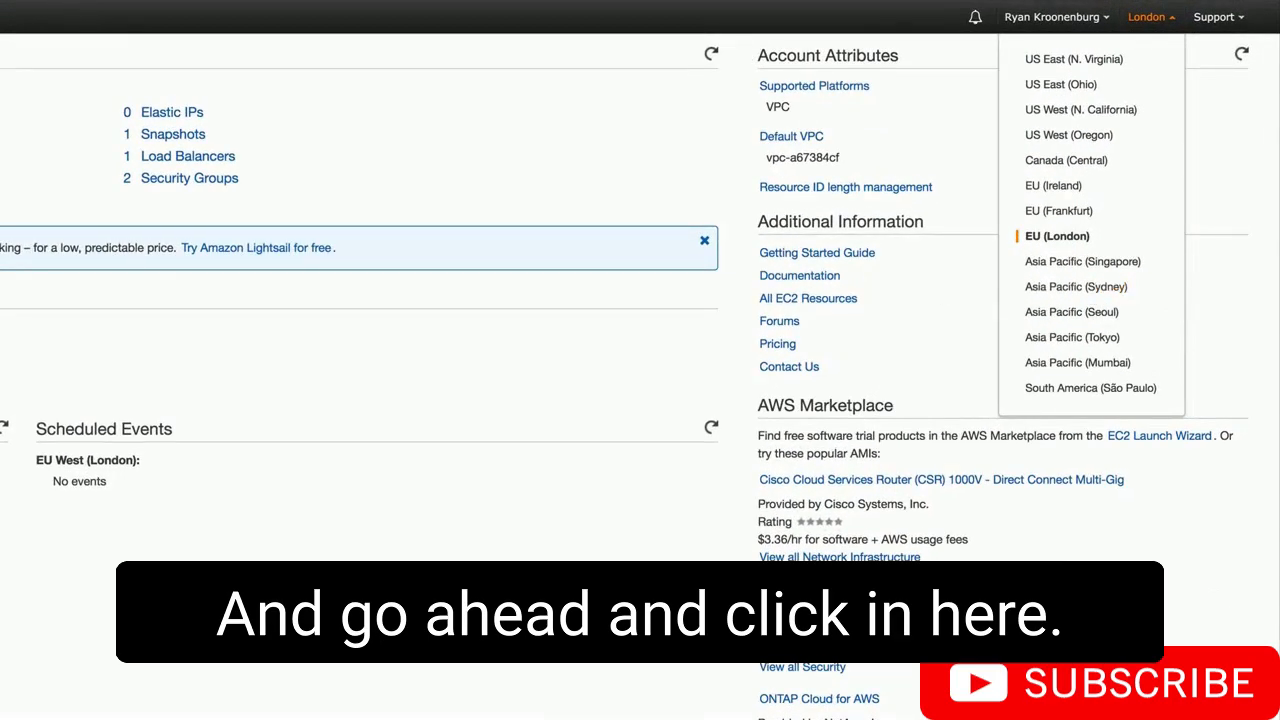
{"action": "left_click", "coordinate": [1083, 286]}
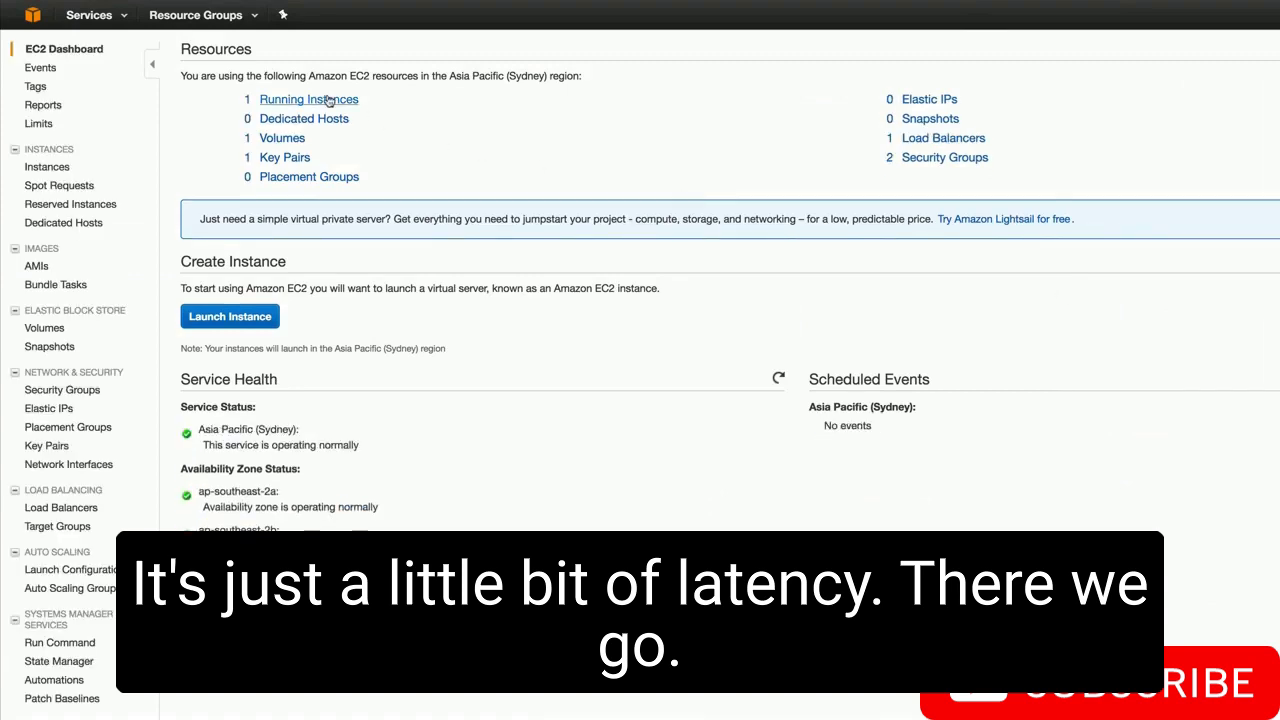
{"action": "left_click", "coordinate": [329, 101]}
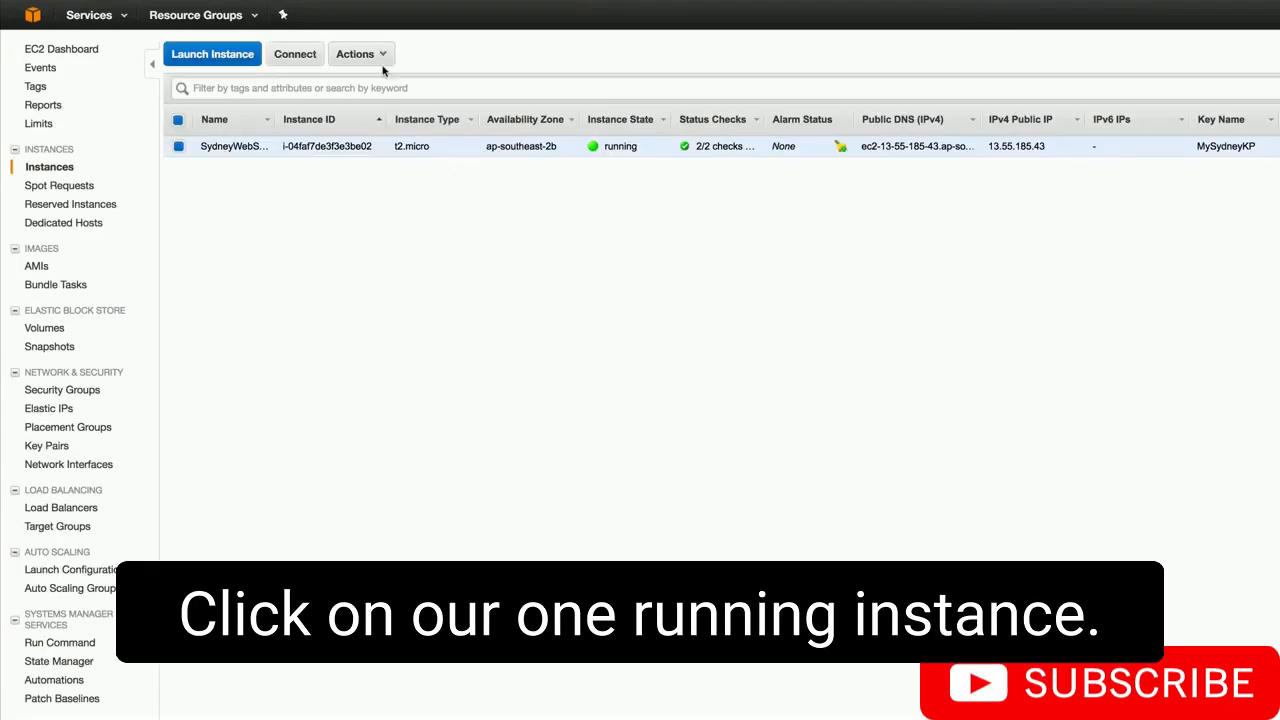
- Stop the SydneyWebServer1 instance and confirm
{"action": "left_click", "coordinate": [380, 56]}
{"action": "mouse_move", "coordinate": [408, 136]}
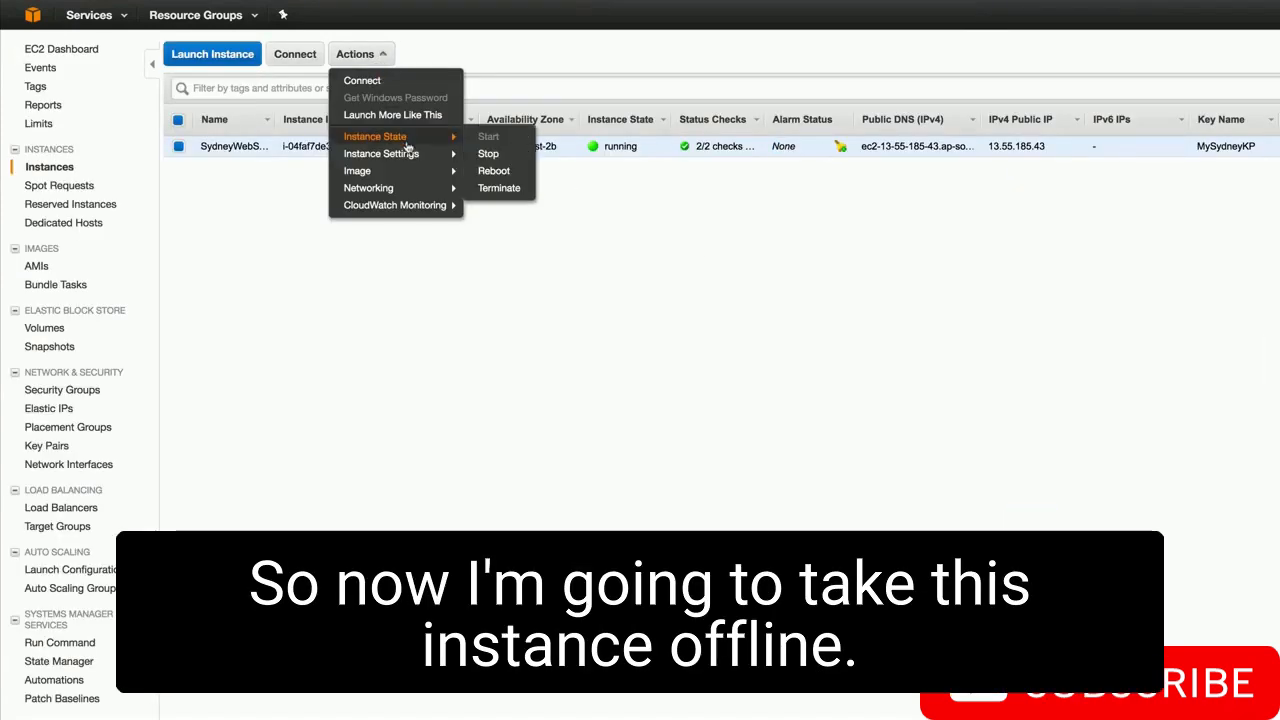
{"action": "left_click", "coordinate": [489, 154]}
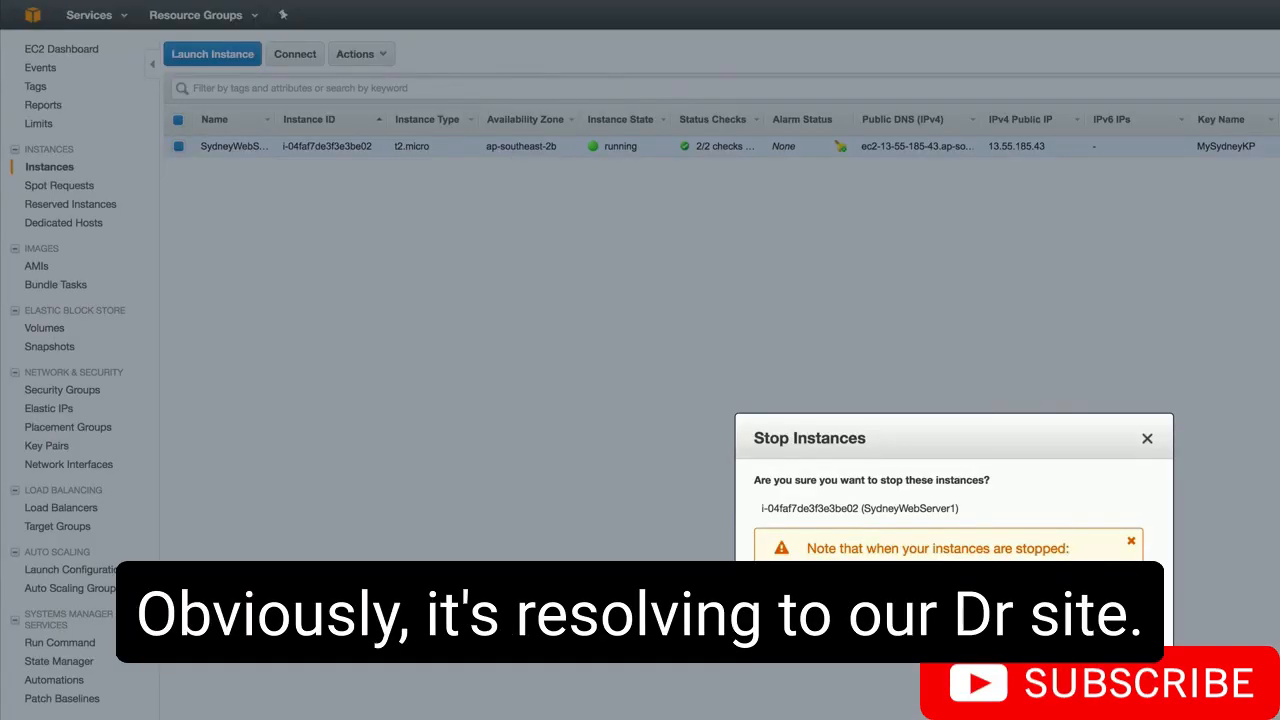
{"action": "left_click", "coordinate": [1124, 644]}
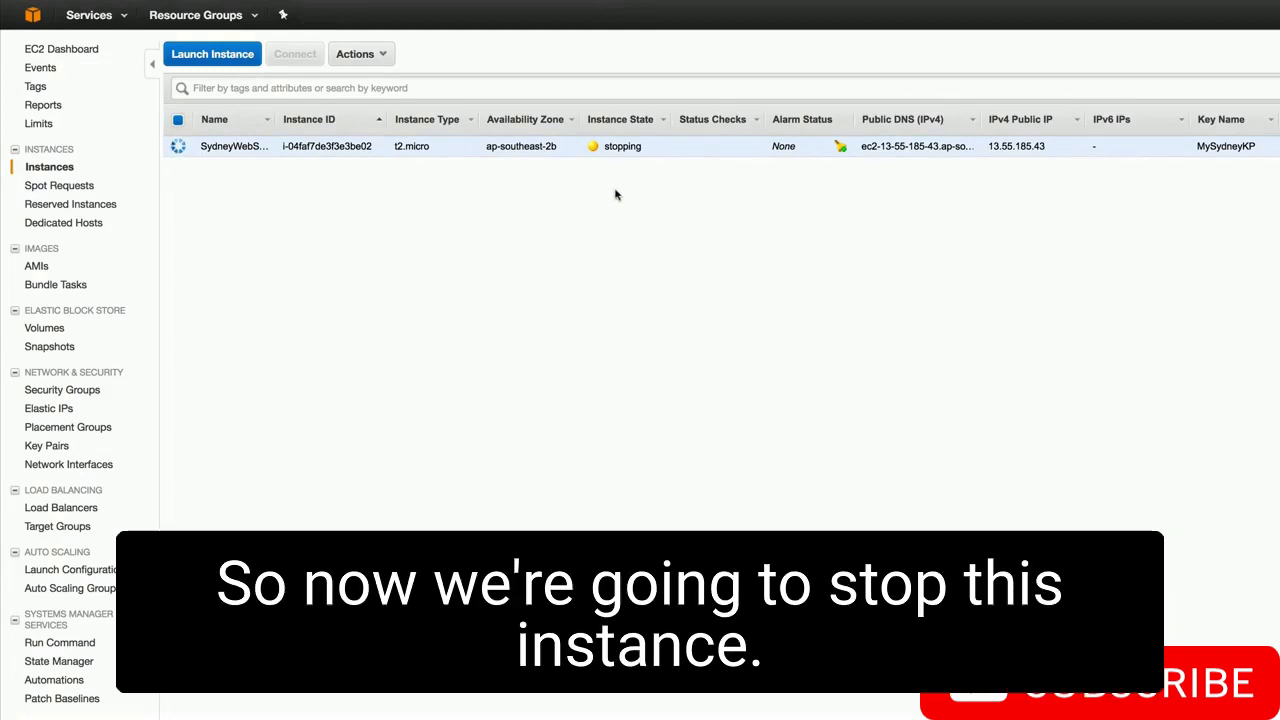
{"action": "left_click", "coordinate": [95, 15]}
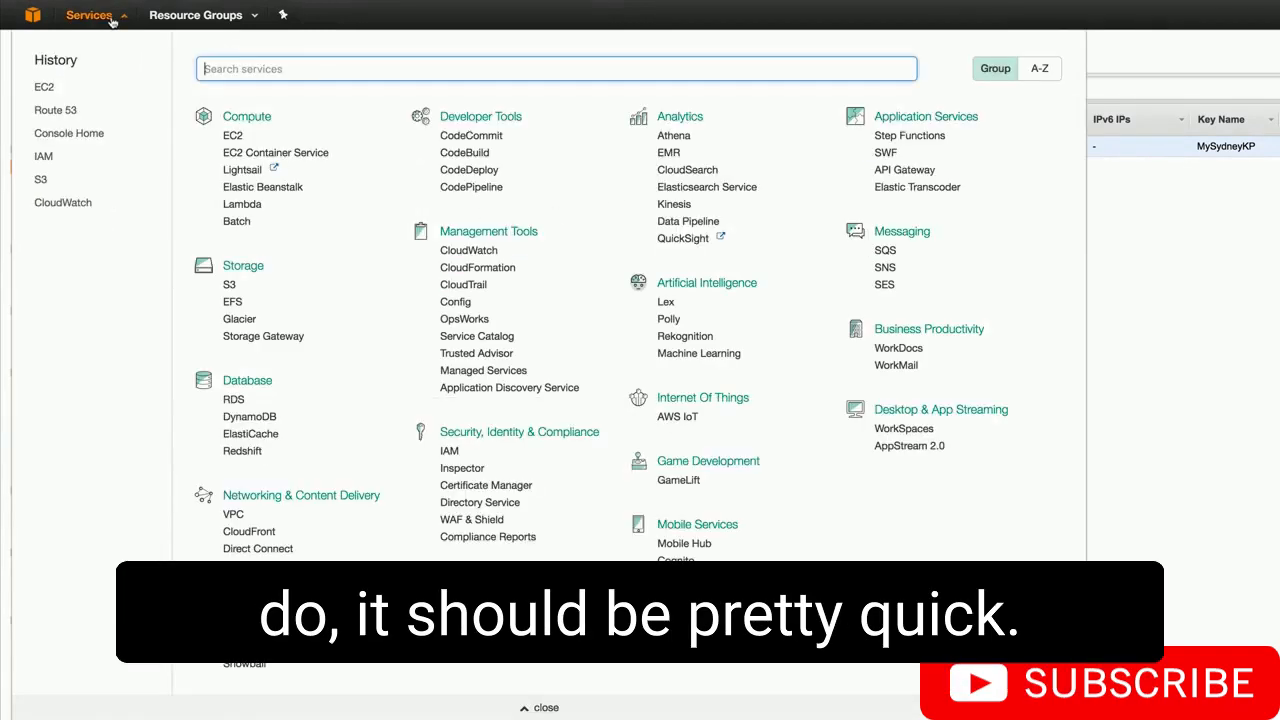
- Refresh the Route 53 health checks until MyProductionSite reports Unhealthy alongside MyLondonHealthCheck
{"action": "left_click", "coordinate": [55, 110]}
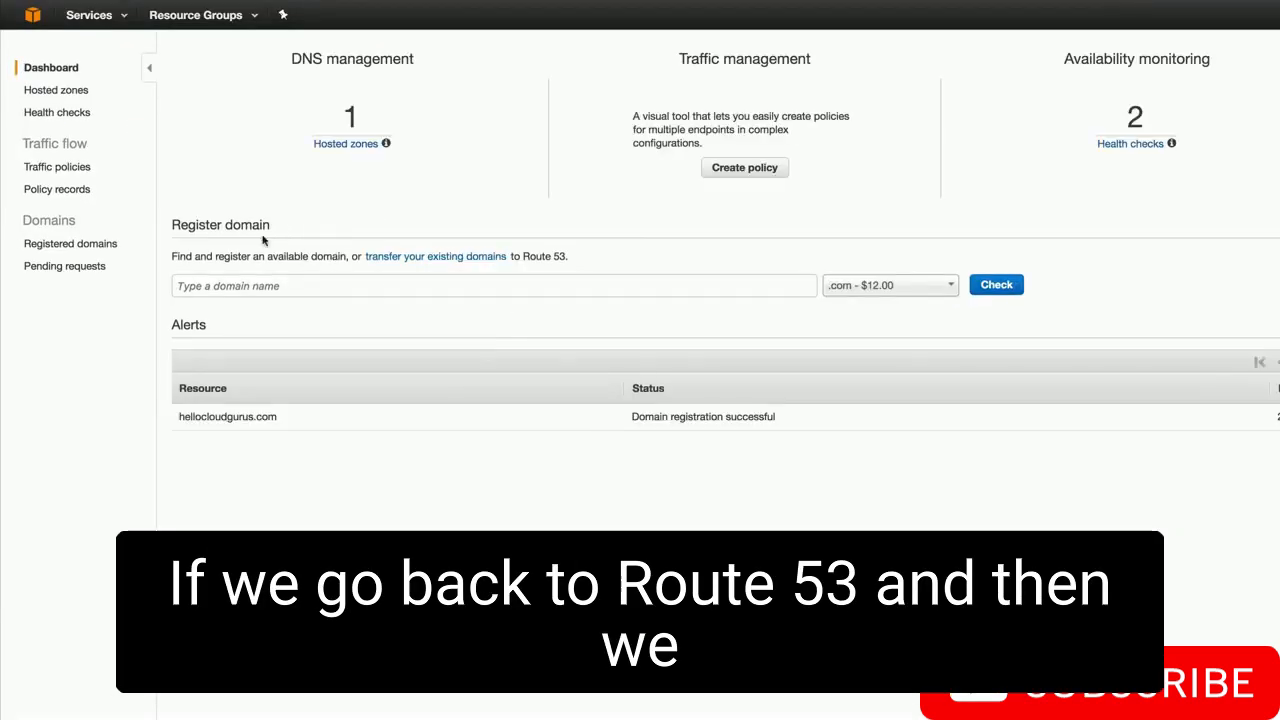
{"action": "left_click", "coordinate": [81, 114]}
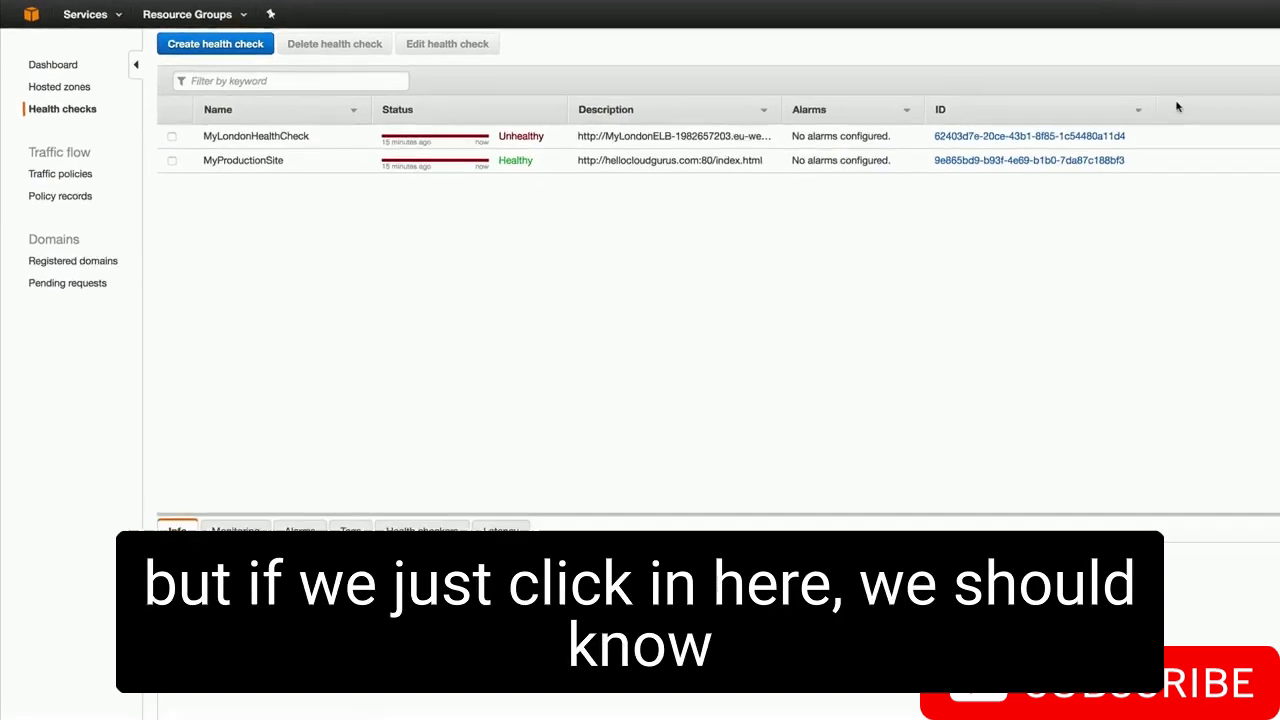
{"action": "left_click", "coordinate": [1241, 31]}
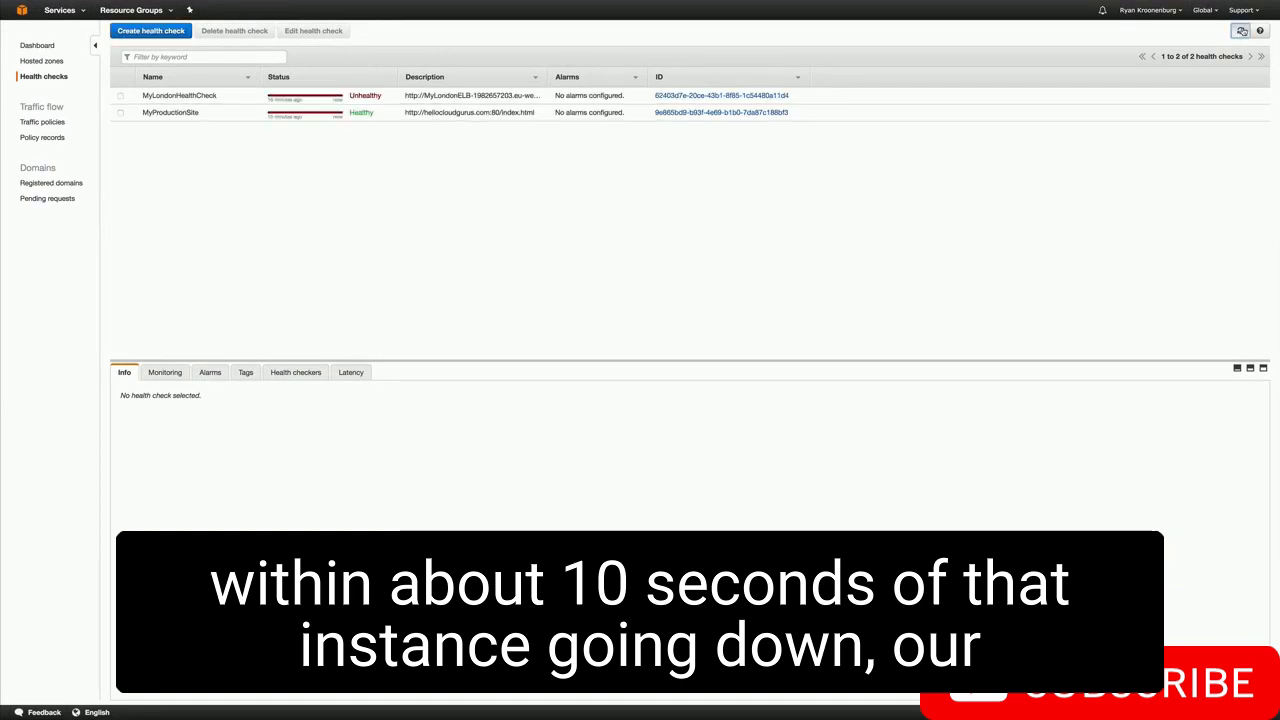
{"action": "left_click", "coordinate": [1241, 31]}
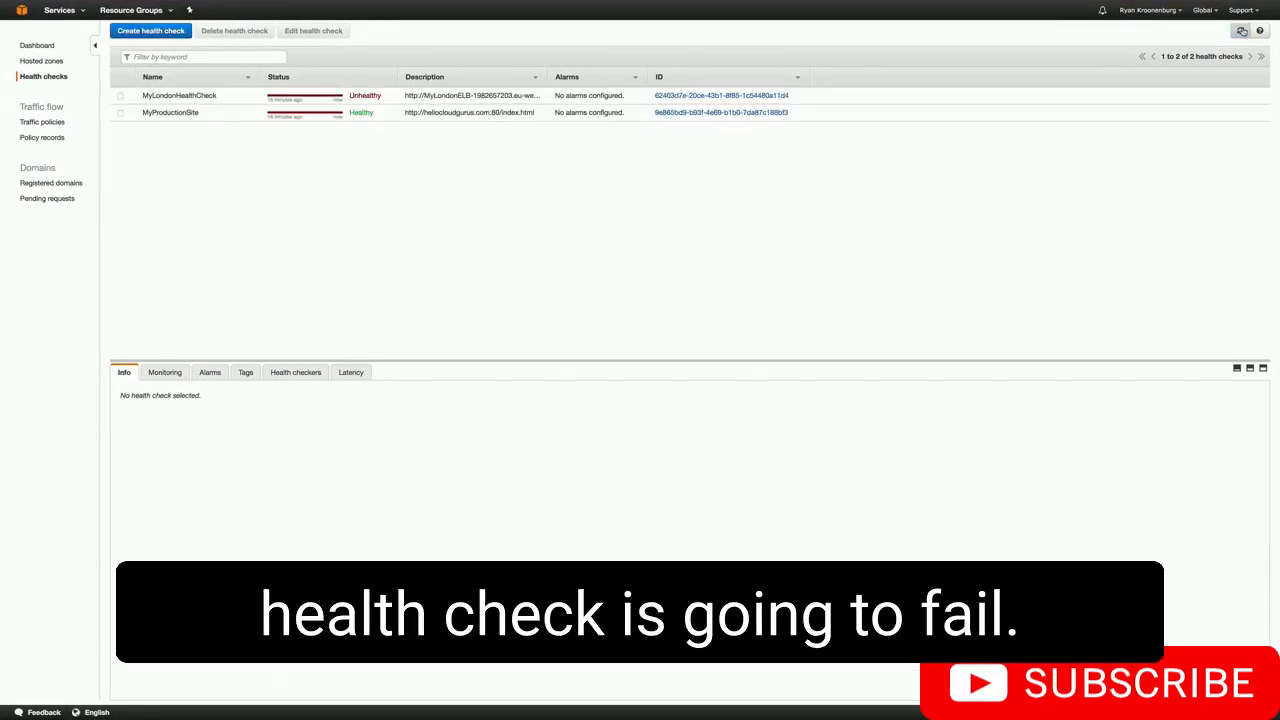
{"action": "left_click", "coordinate": [1241, 31]}
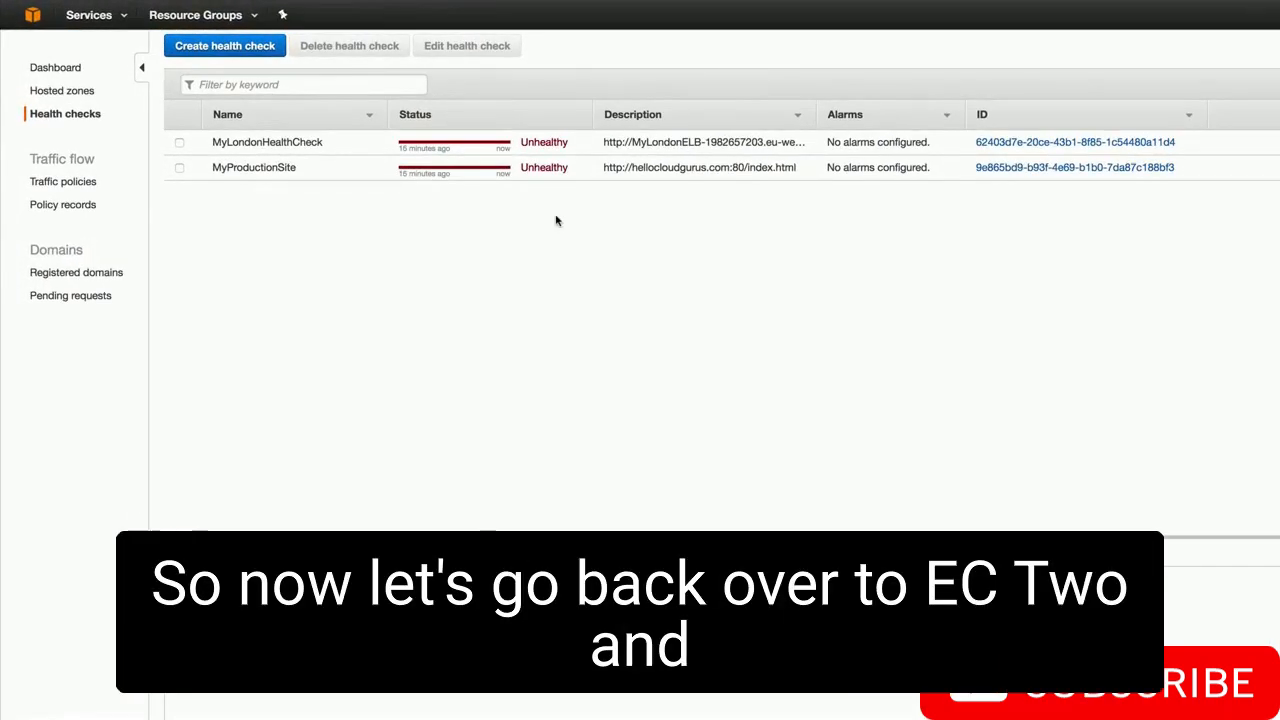
- List the EC2 instances in the EU (London) region
{"action": "left_click", "coordinate": [32, 16]}
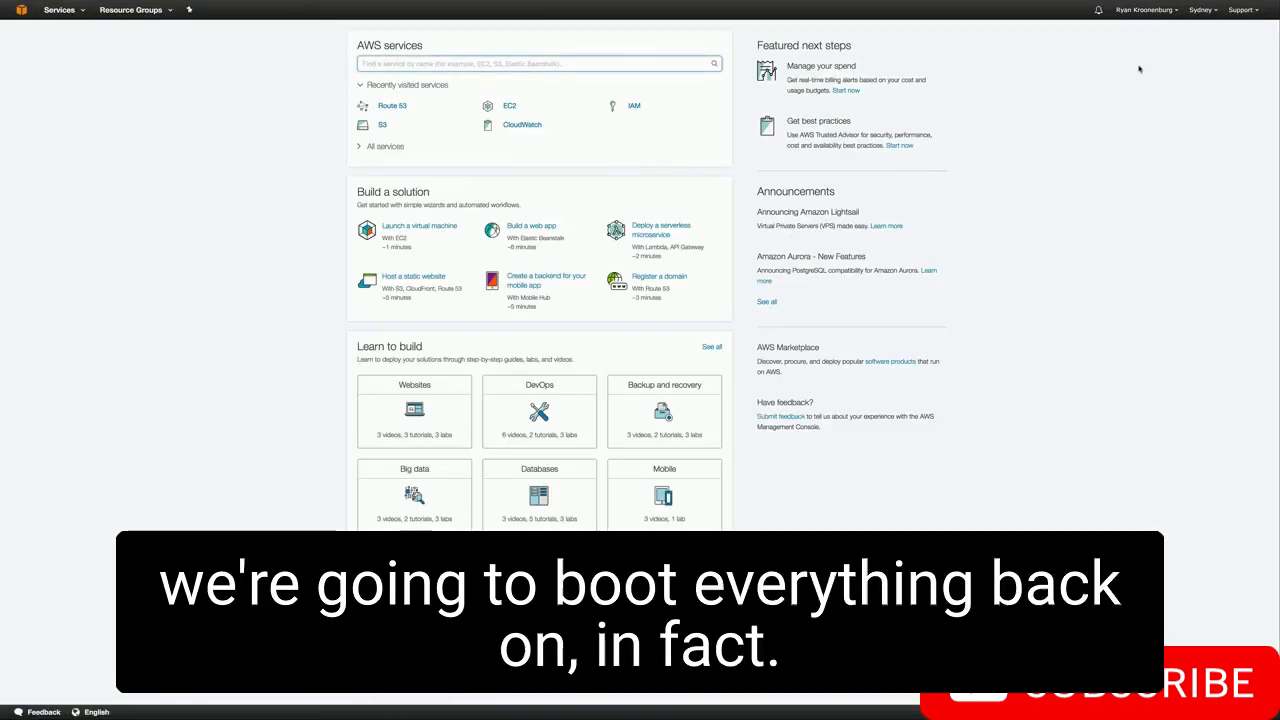
{"action": "left_click", "coordinate": [511, 105]}
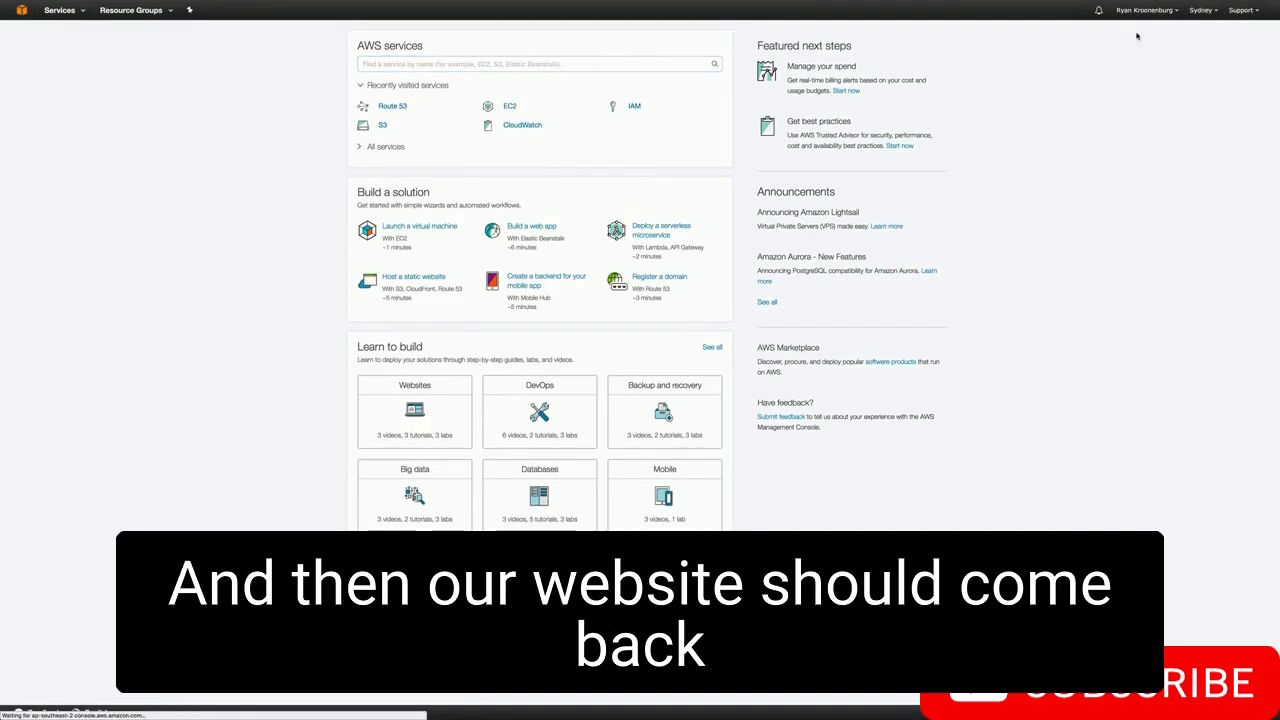
{"action": "left_click", "coordinate": [1205, 10]}
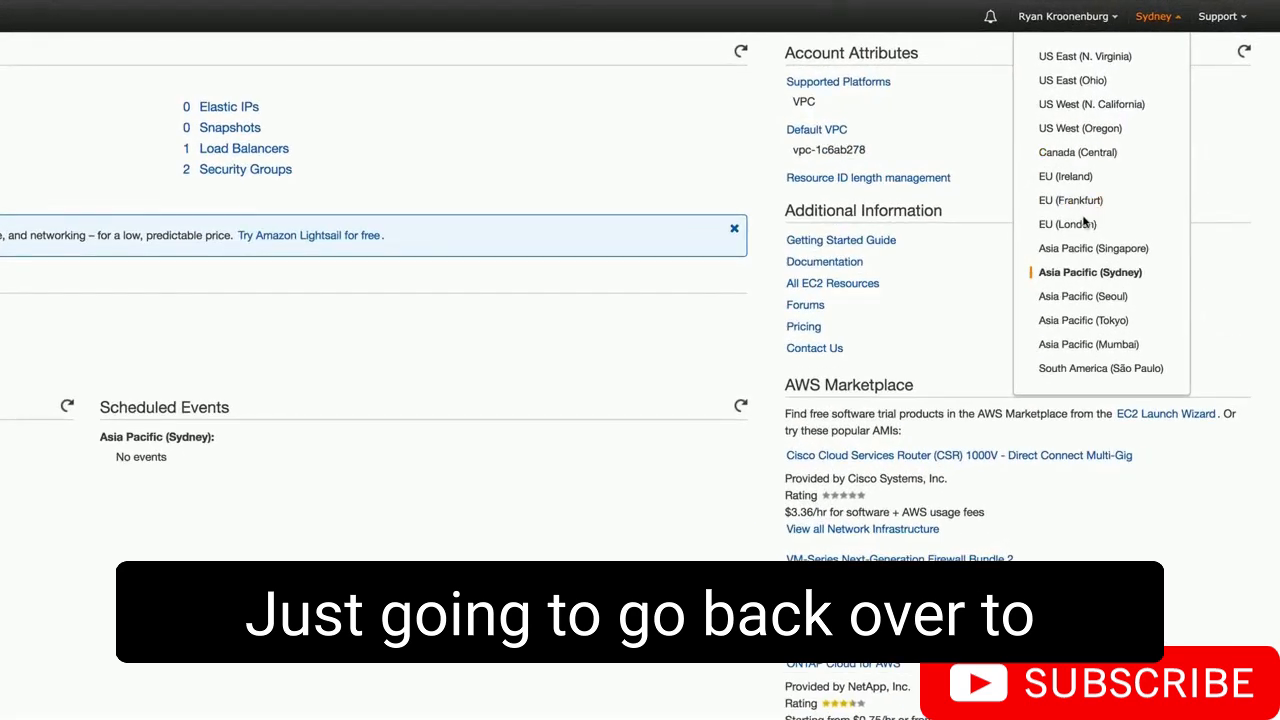
{"action": "left_click", "coordinate": [1084, 224]}
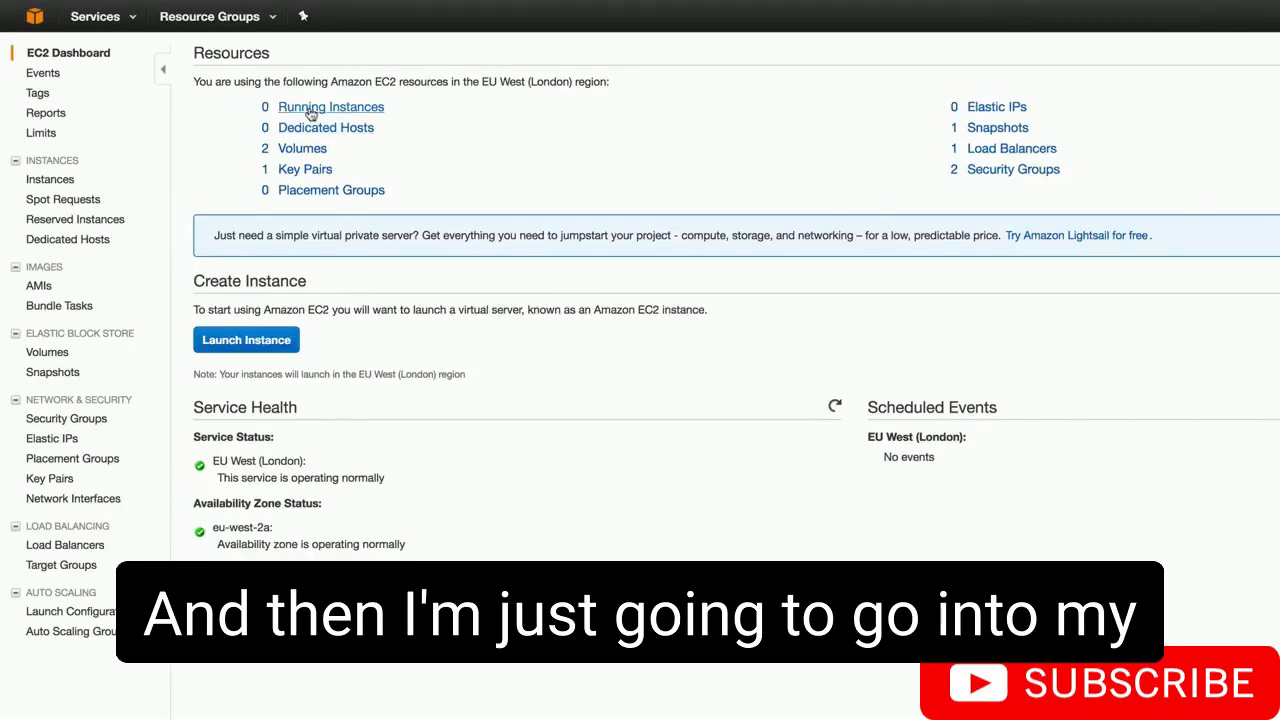
{"action": "left_click", "coordinate": [311, 110]}
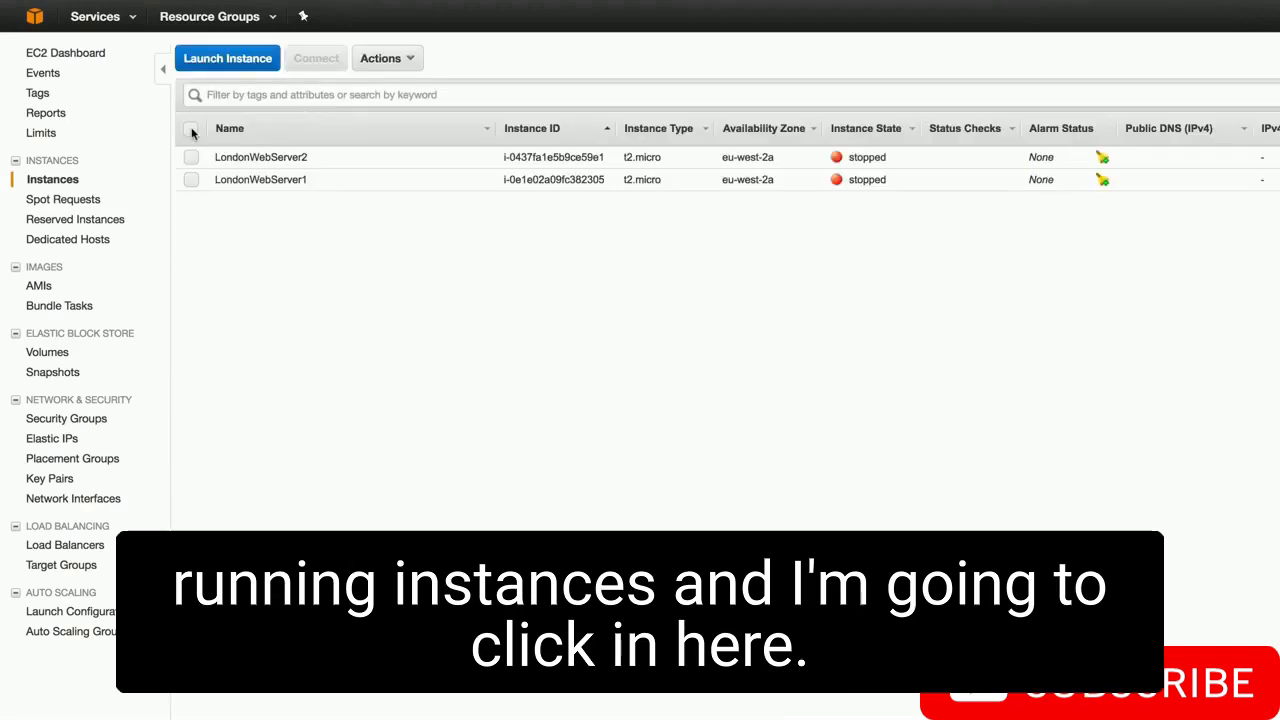
- Start both LondonWebServer1 and LondonWebServer2 and confirm
{"action": "left_click", "coordinate": [191, 130]}
{"action": "left_click", "coordinate": [408, 58]}
{"action": "mouse_move", "coordinate": [473, 149]}
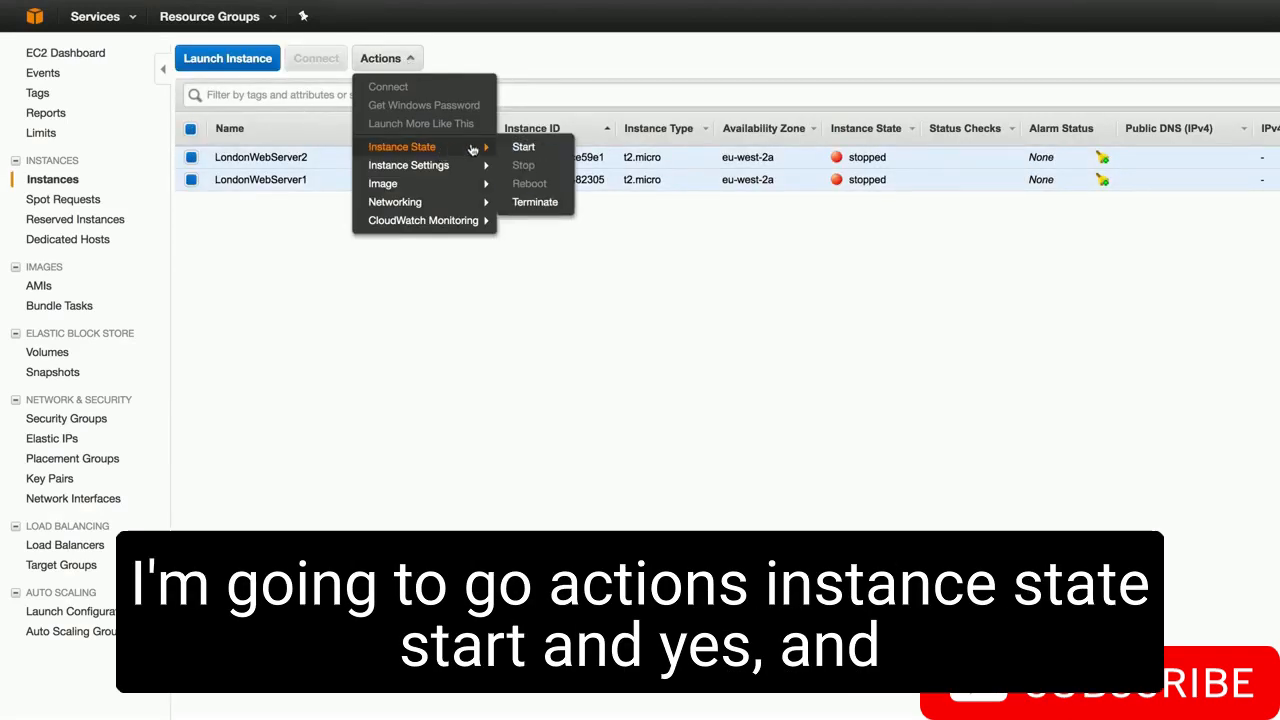
{"action": "left_click", "coordinate": [525, 147]}
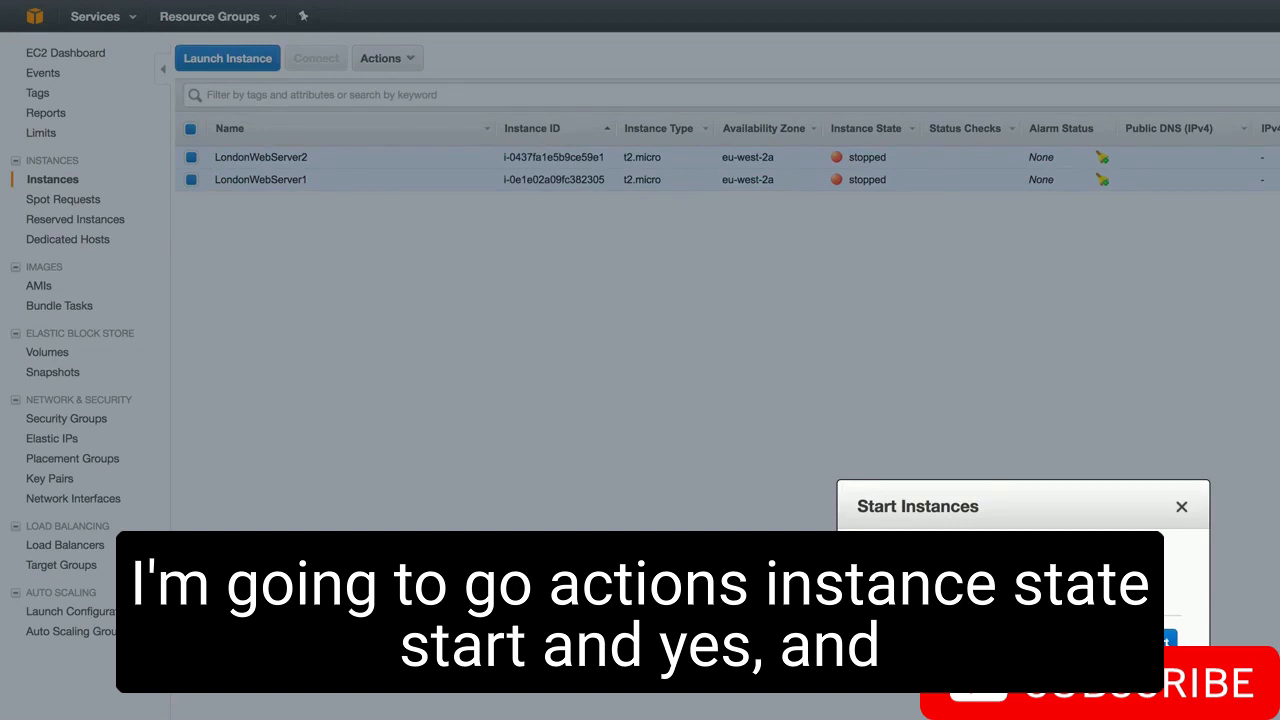
{"action": "left_click", "coordinate": [1172, 640]}
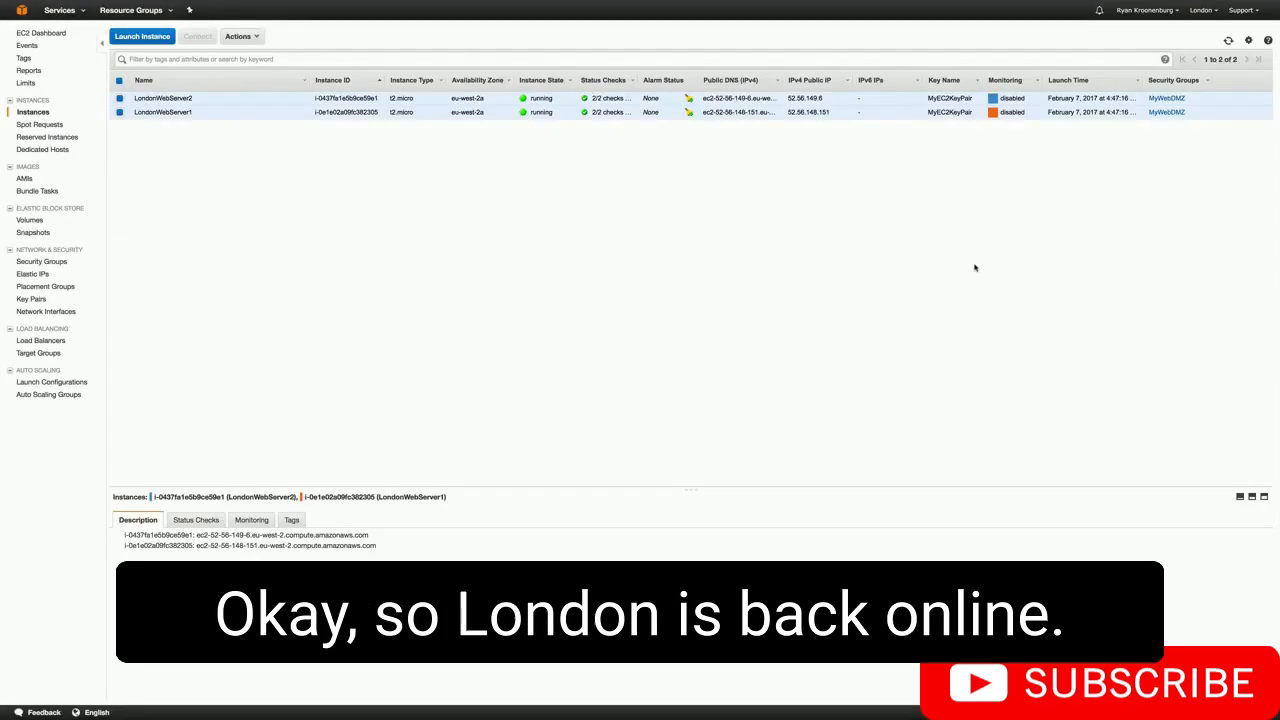
- Go to the Route 53 health checks list to see both checks Healthy again
{"action": "left_click", "coordinate": [59, 10]}
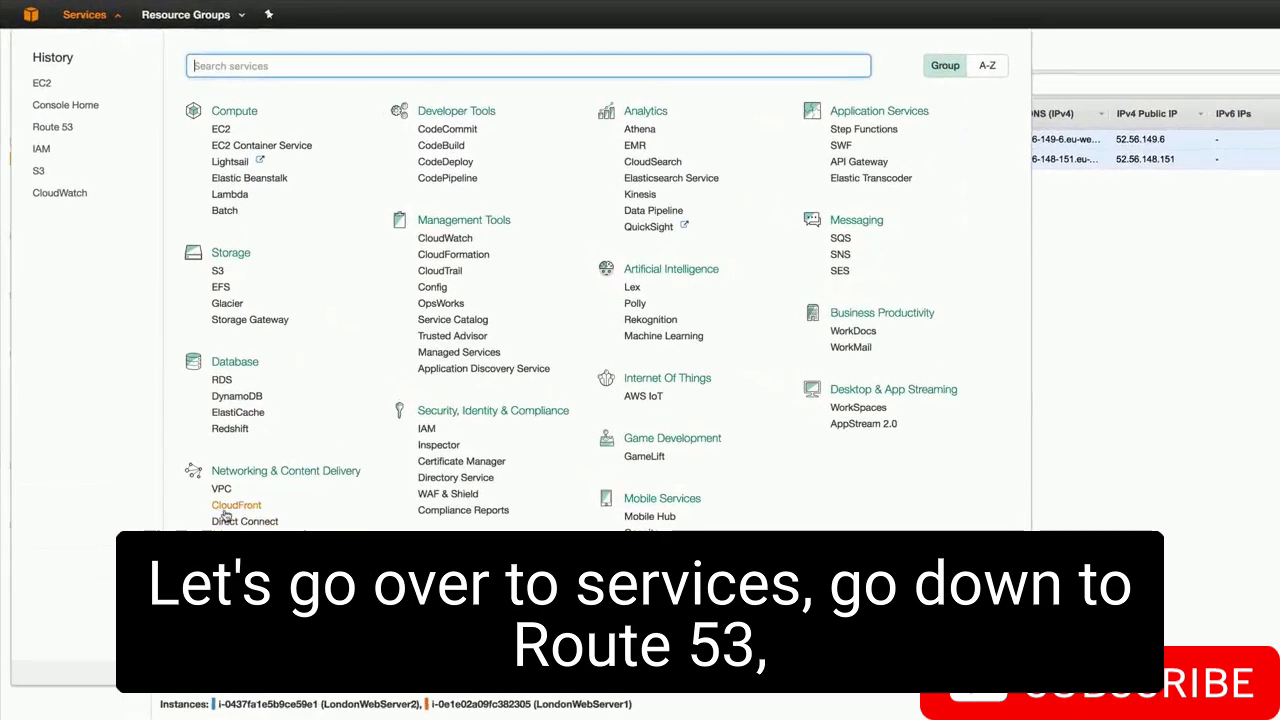
{"action": "left_click", "coordinate": [241, 569]}
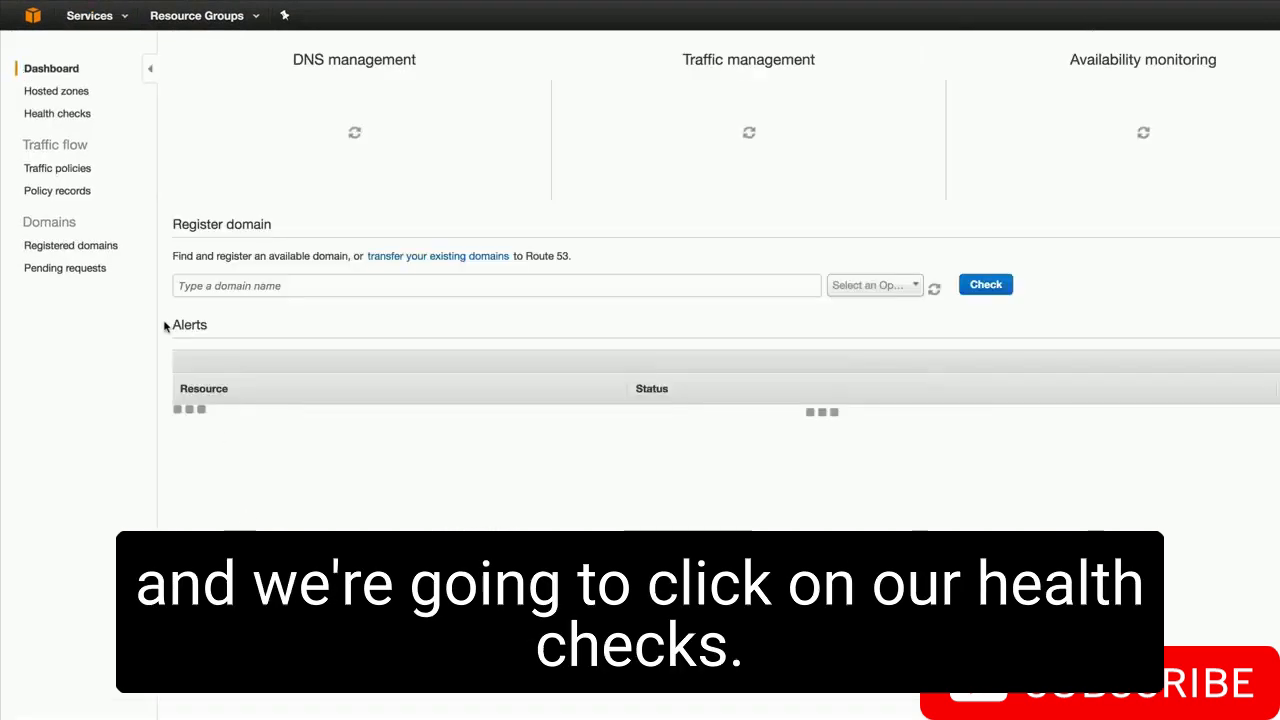
{"action": "left_click", "coordinate": [37, 116]}
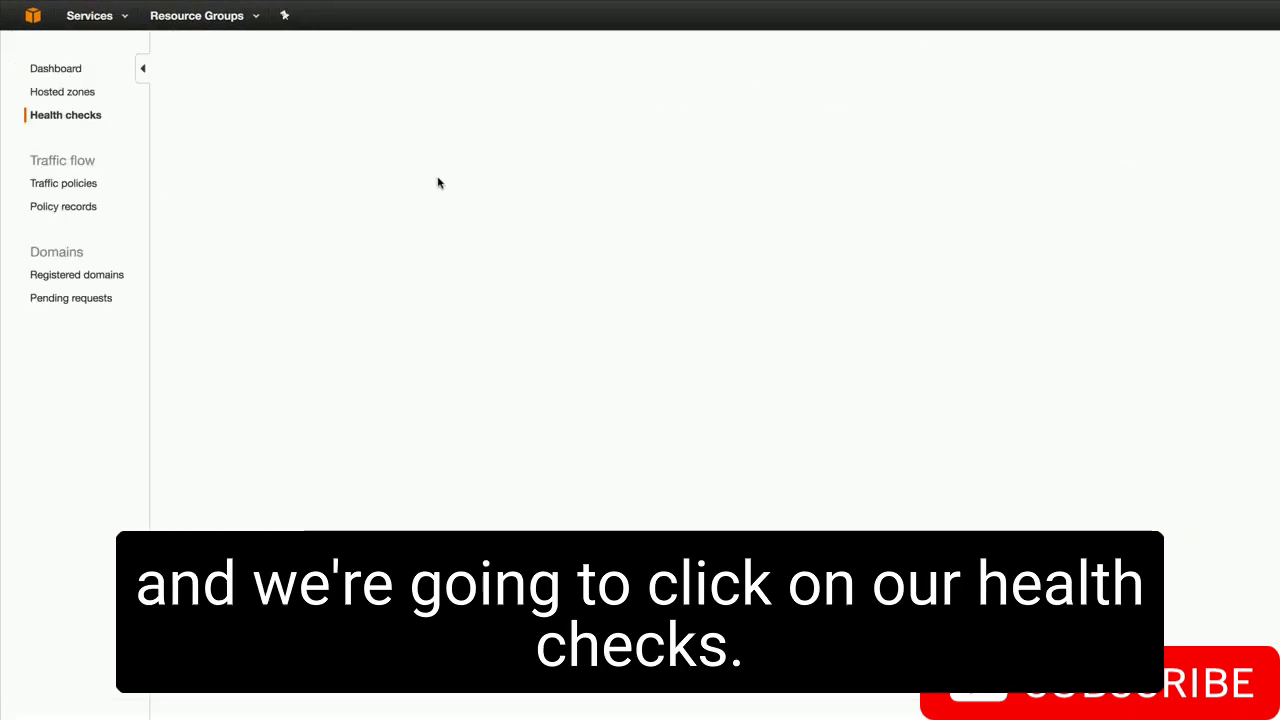